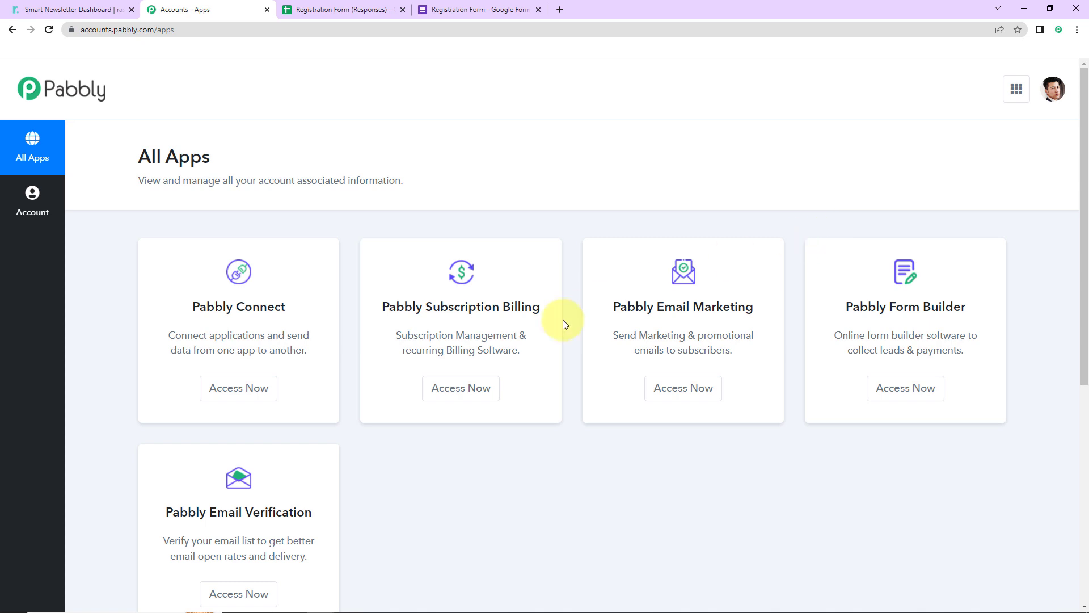
Step: Open Pabbly Connect and create a new workflow named "Add Subscribers to rasa.io from Google Forms"
{"action": "left_click", "coordinate": [242, 394]}
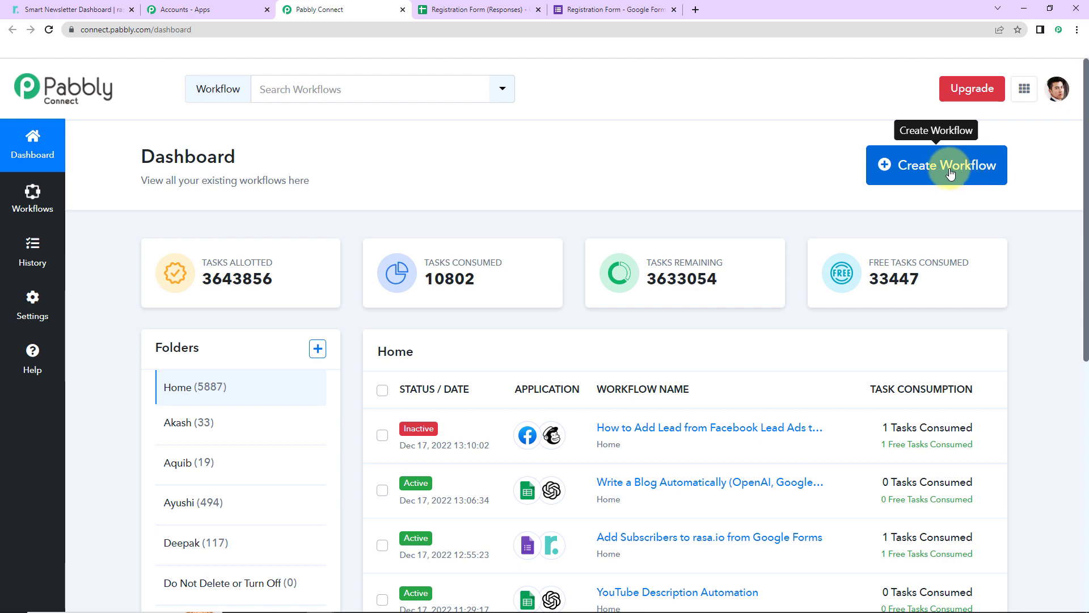
{"action": "left_click", "coordinate": [951, 174]}
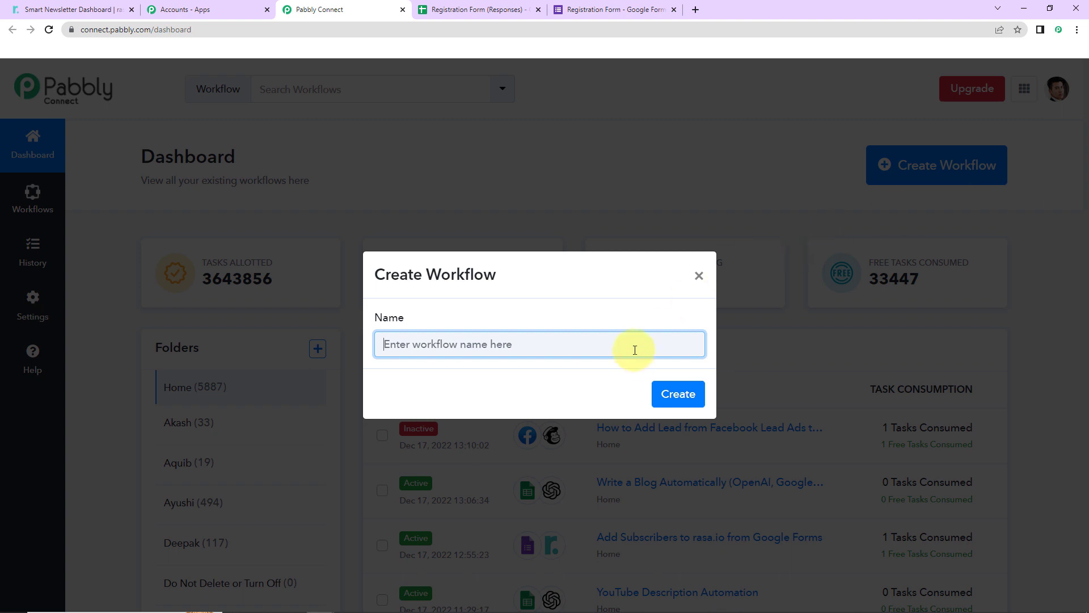
{"action": "type", "text": "Add Subscribers to rasa.io from Google Forms"}
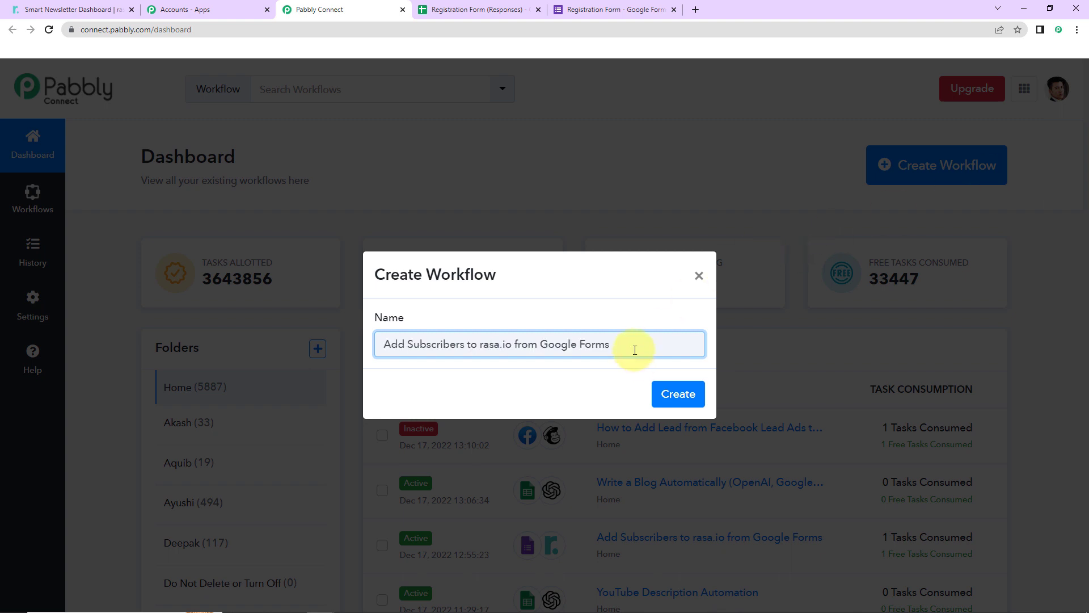
{"action": "left_click", "coordinate": [689, 396]}
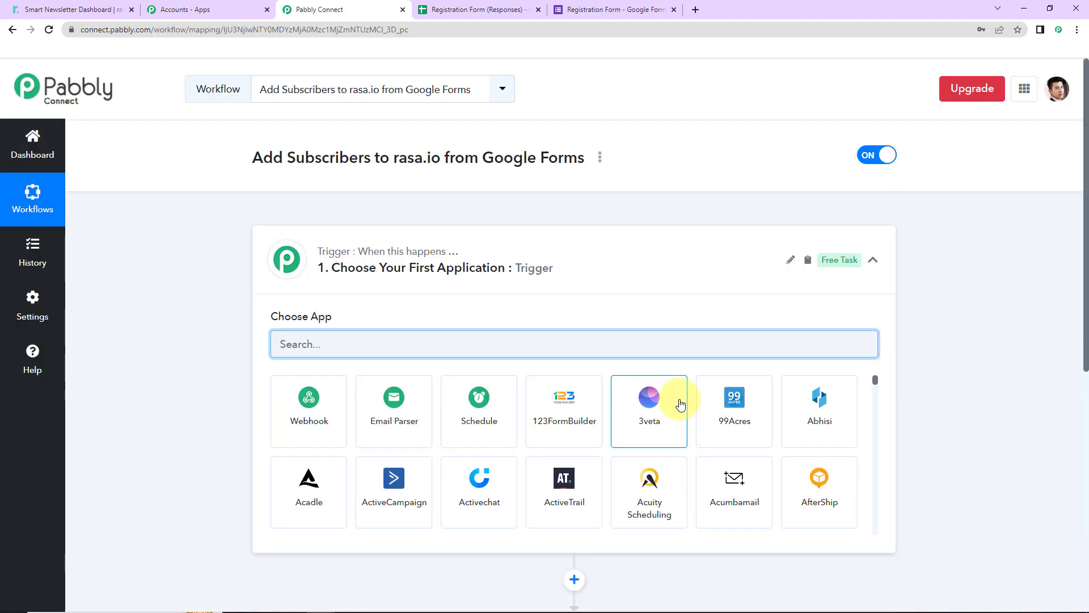
Step: Set the workflow trigger to Google Forms with the New Response Received event
{"action": "scroll", "coordinate": [539, 329], "scroll_direction": "down", "scroll_amount": 2}
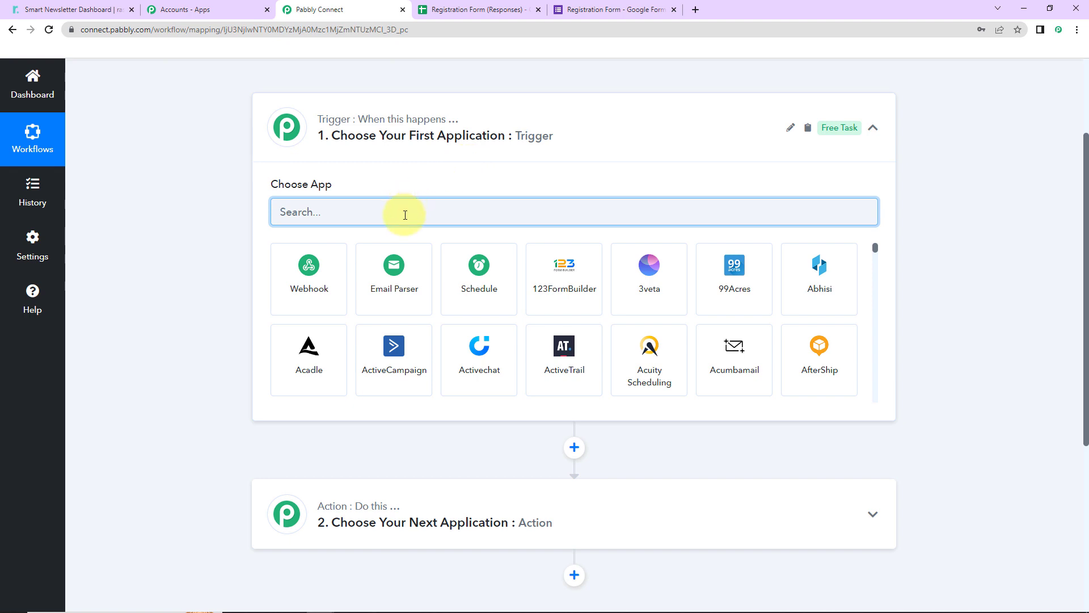
{"action": "type", "text": "google"}
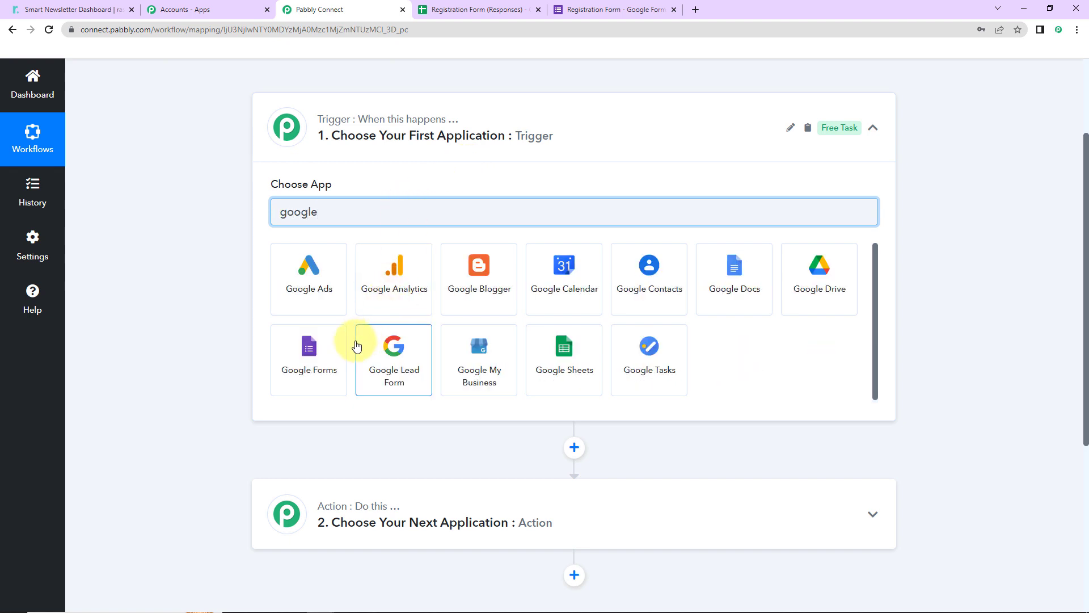
{"action": "left_click", "coordinate": [334, 349]}
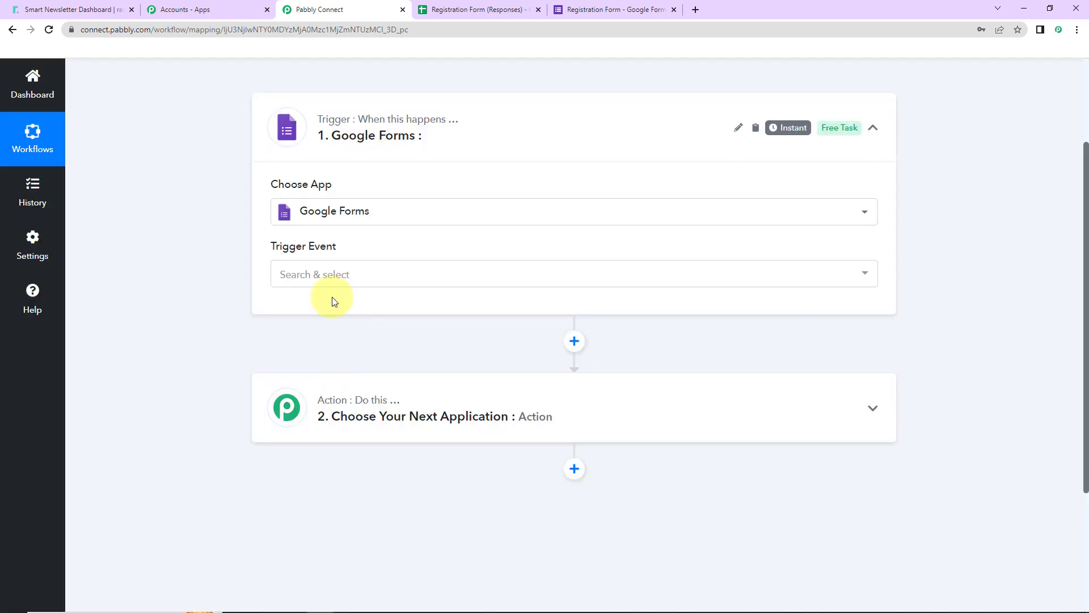
{"action": "left_click", "coordinate": [317, 275]}
{"action": "left_click", "coordinate": [337, 341]}
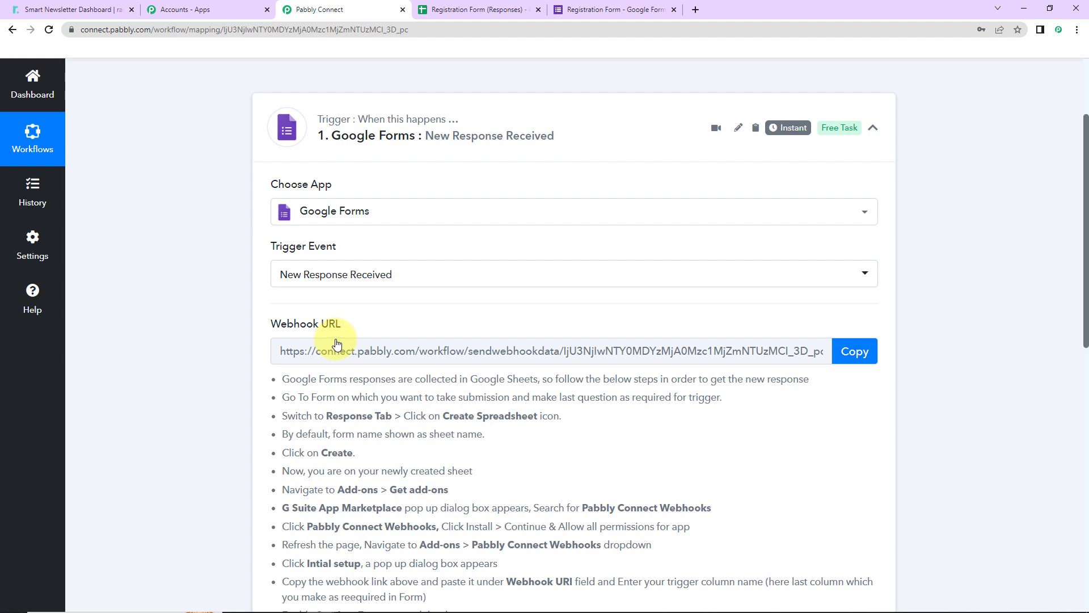
Step: Copy the trigger's webhook URL
{"action": "mouse_move", "coordinate": [292, 321]}
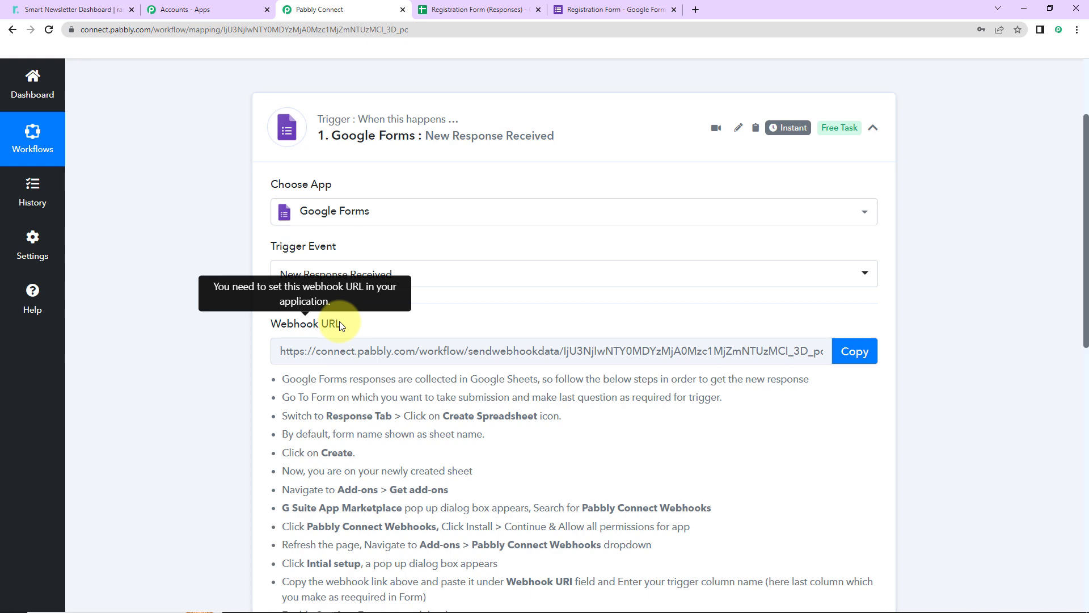
{"action": "left_click", "coordinate": [868, 354]}
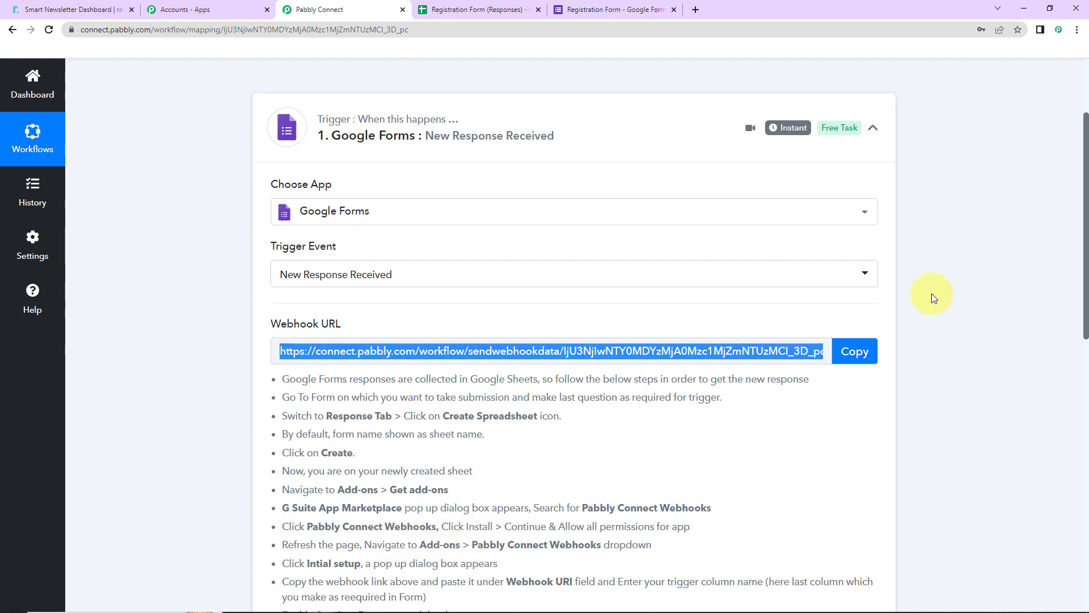
Step: In the Registration Form editor, make the Mobile No. question required
{"action": "left_click", "coordinate": [590, 10]}
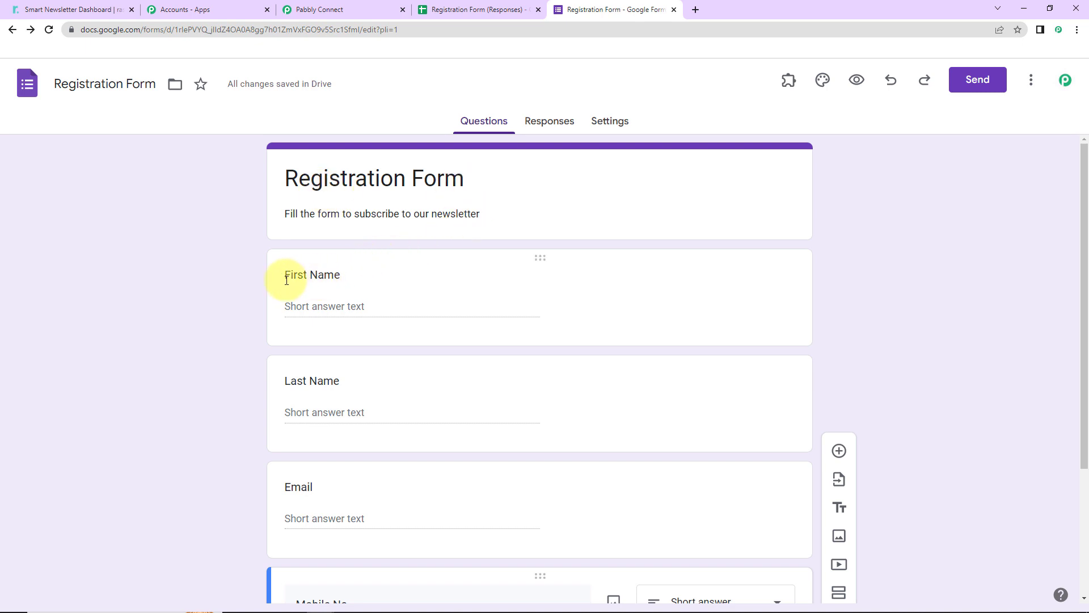
{"action": "scroll", "coordinate": [348, 368], "scroll_direction": "down", "scroll_amount": 2}
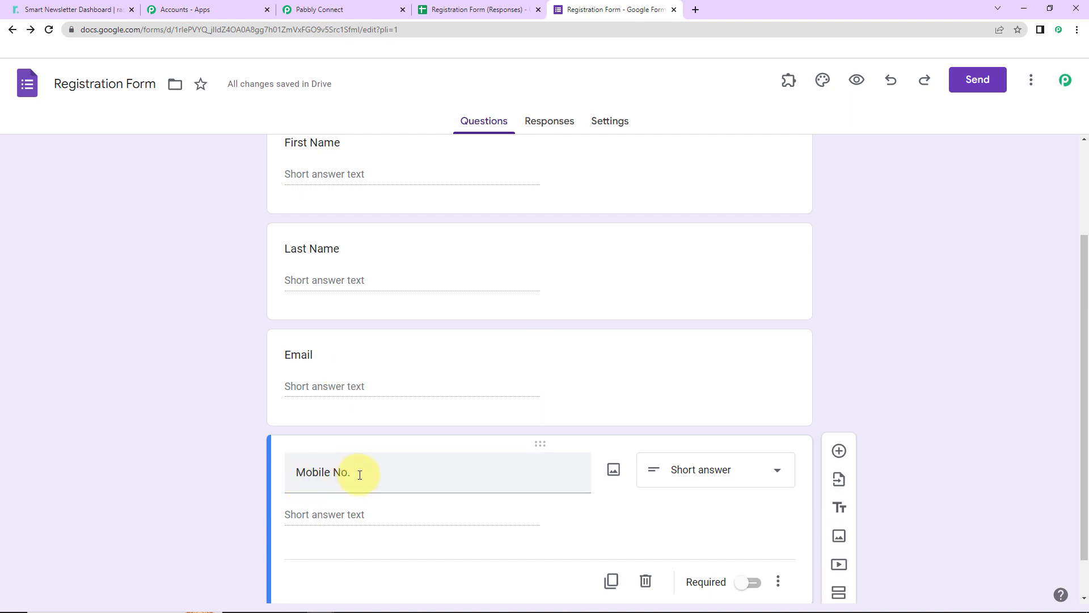
{"action": "scroll", "coordinate": [365, 477], "scroll_direction": "down", "scroll_amount": 1}
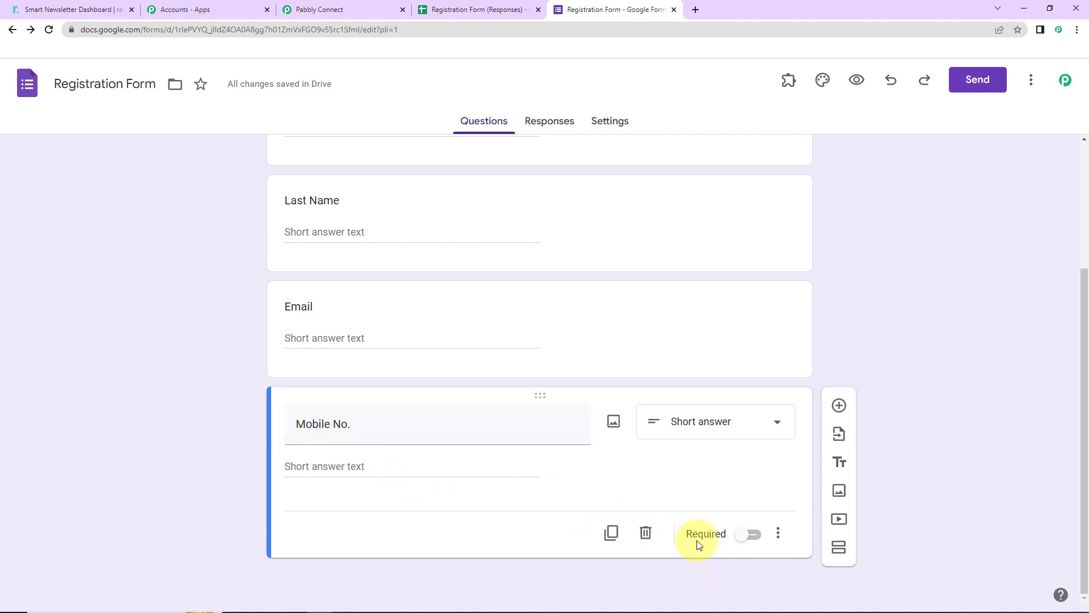
{"action": "left_click", "coordinate": [747, 537]}
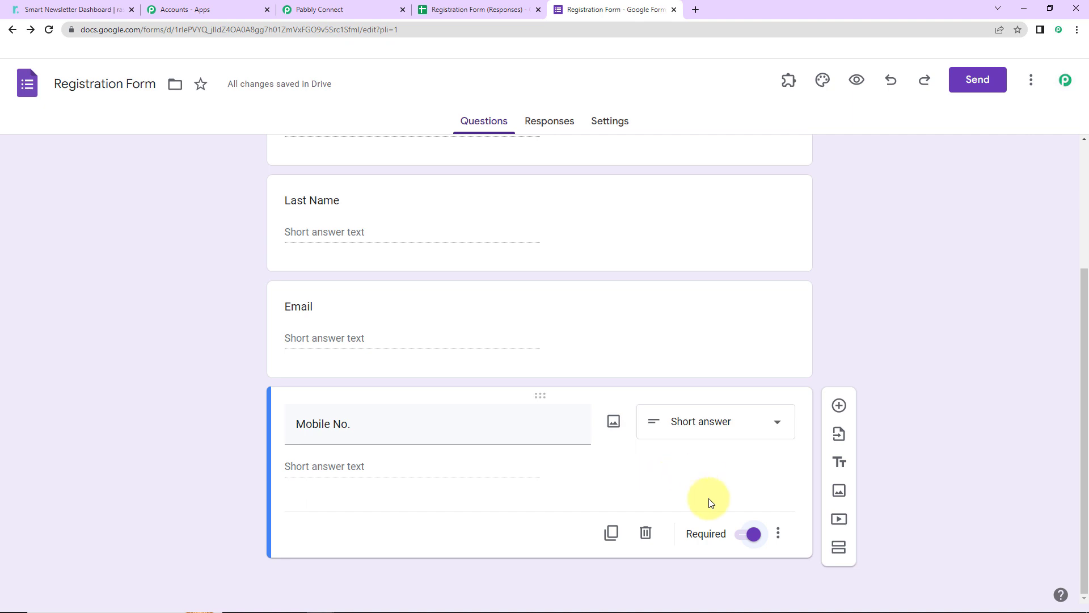
Step: Link the form's responses to a new spreadsheet named Registration Form (Responses) and open it
{"action": "scroll", "coordinate": [916, 476], "scroll_direction": "up", "scroll_amount": 3}
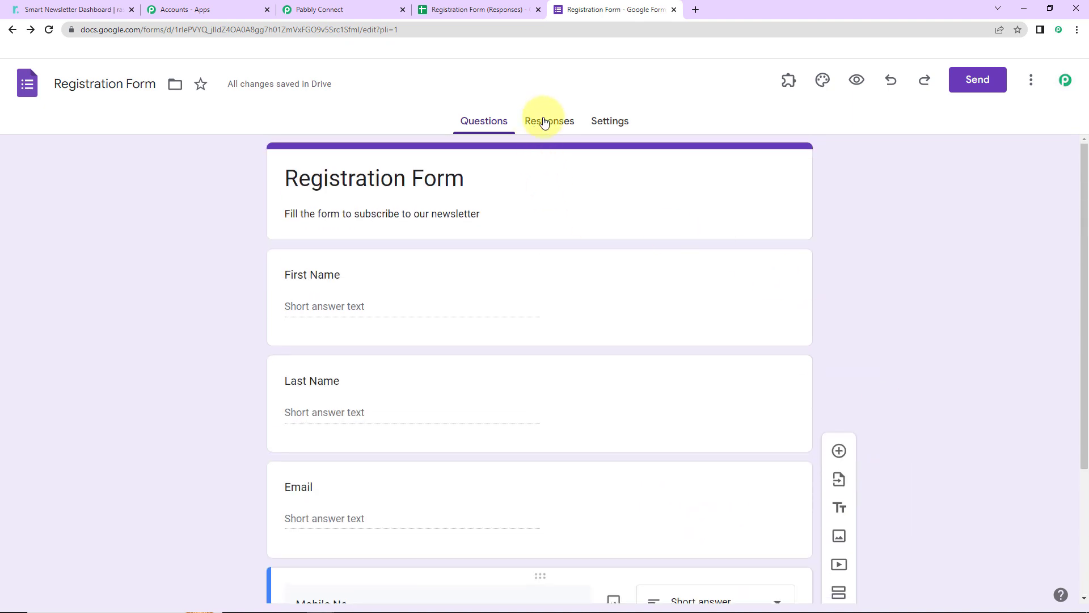
{"action": "left_click", "coordinate": [544, 122]}
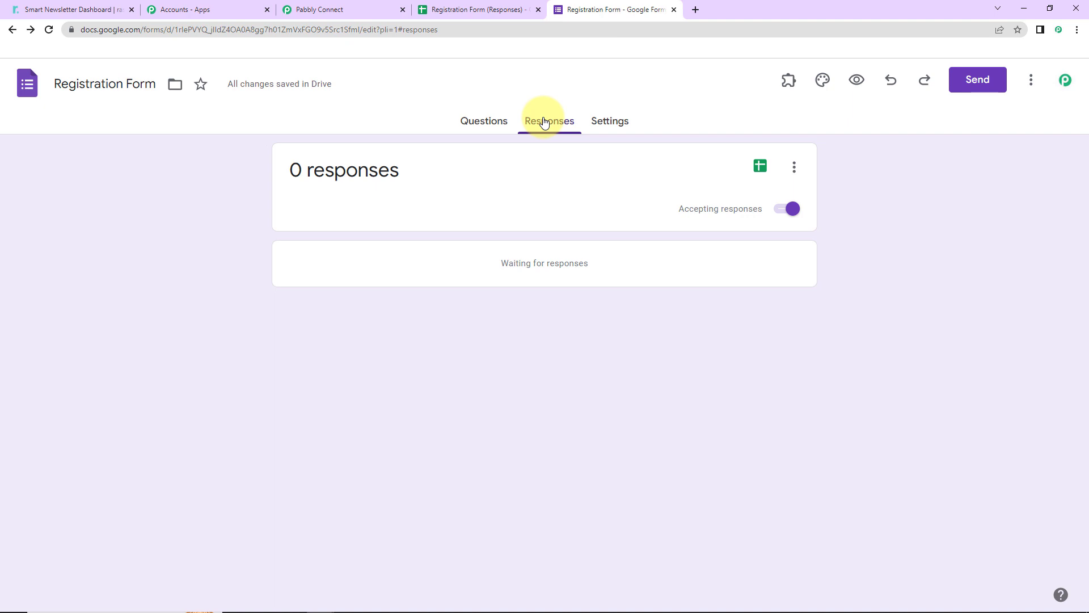
{"action": "left_click", "coordinate": [794, 168]}
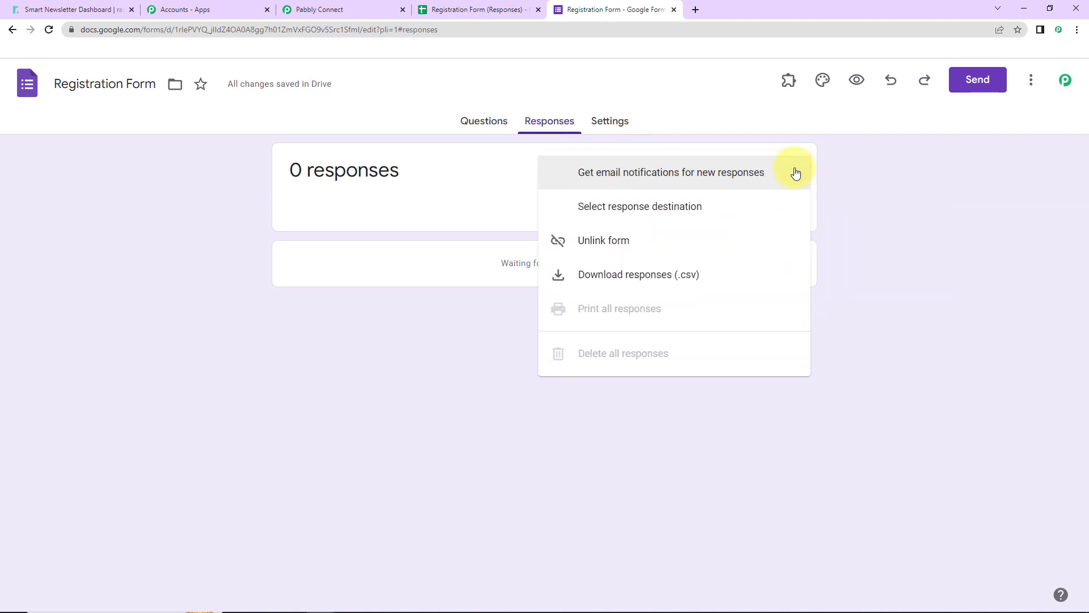
{"action": "left_click", "coordinate": [642, 208]}
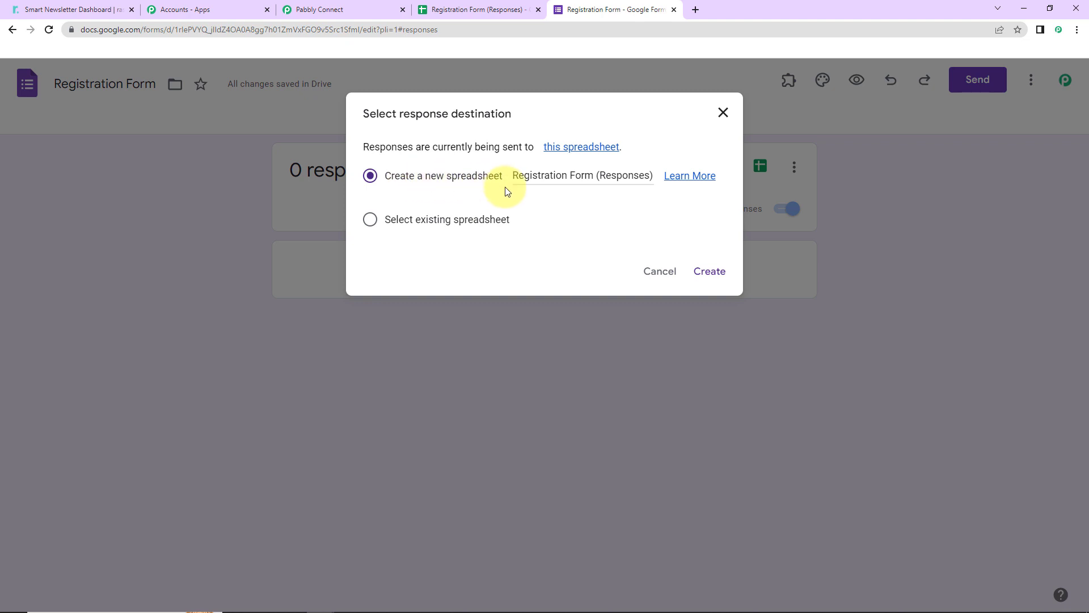
{"action": "left_click", "coordinate": [713, 271]}
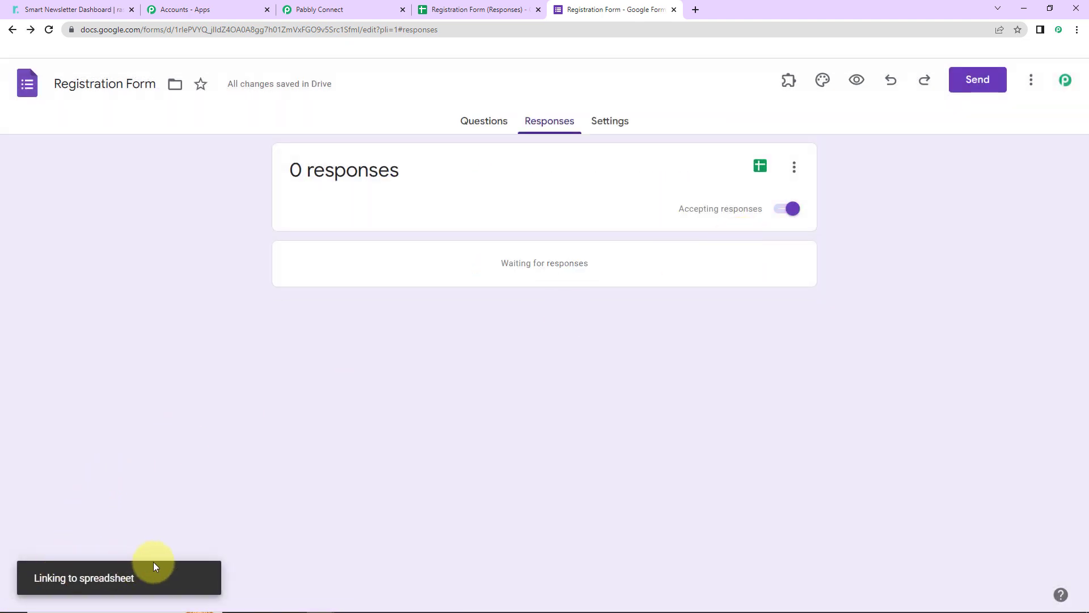
{"action": "left_click", "coordinate": [760, 167]}
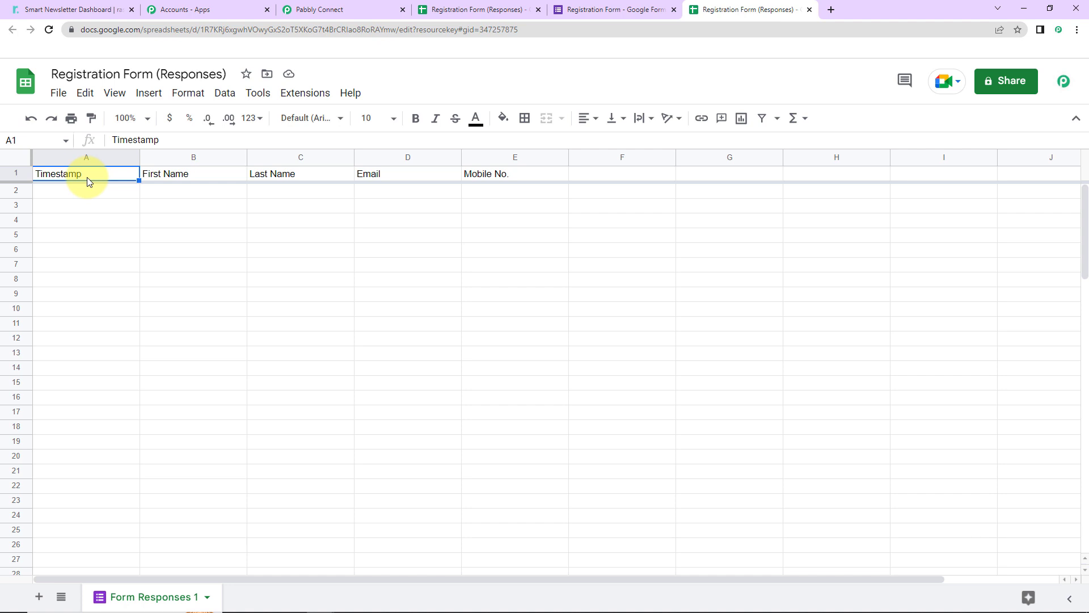
Step: Make the header row bold at 12 pt and fill cells A1 to E1 with light blue
{"action": "left_click", "coordinate": [25, 172]}
{"action": "left_click", "coordinate": [416, 118]}
{"action": "left_click", "coordinate": [393, 119]}
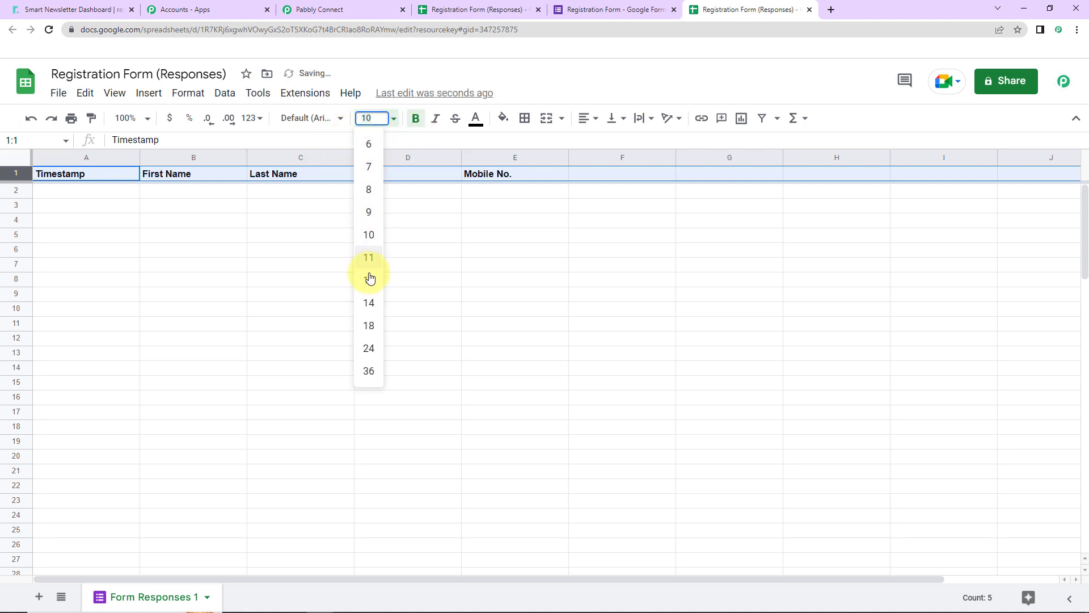
{"action": "left_click", "coordinate": [369, 278]}
{"action": "left_click", "coordinate": [486, 253]}
{"action": "left_click_drag", "start_coordinate": [93, 175], "coordinate": [500, 175]}
{"action": "left_click", "coordinate": [503, 118]}
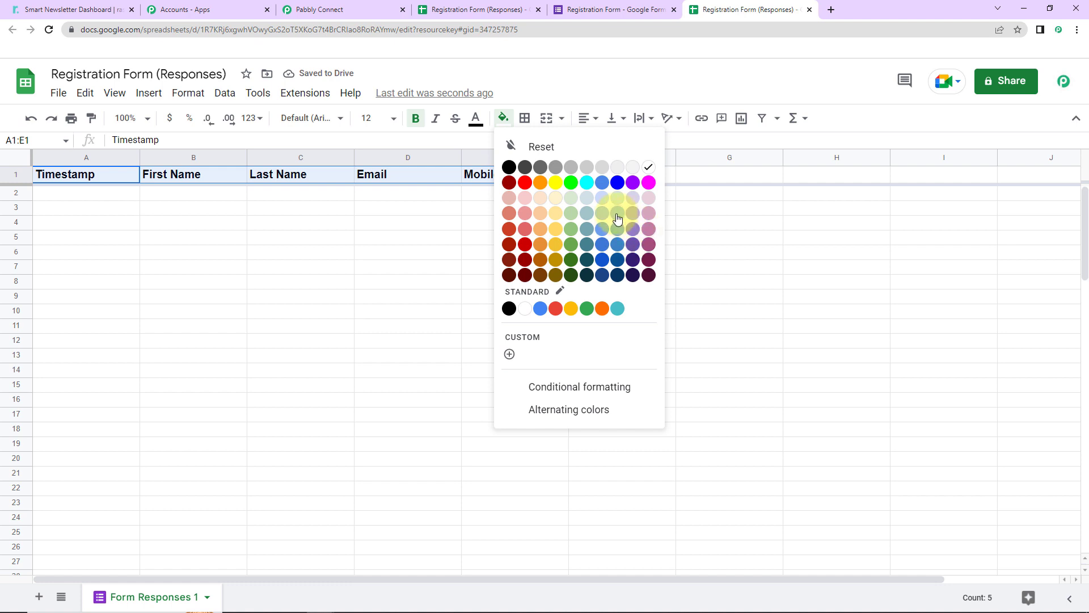
{"action": "left_click", "coordinate": [618, 219]}
{"action": "left_click", "coordinate": [528, 372]}
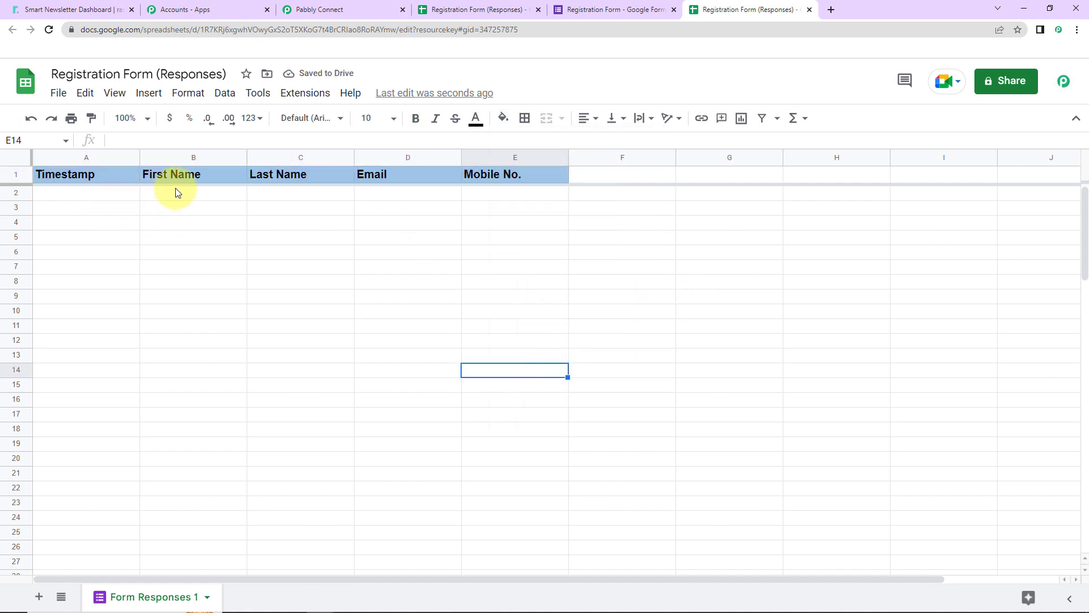
Step: Preview the form and enter Testing123 as first name and User as last name
{"action": "left_click", "coordinate": [609, 10]}
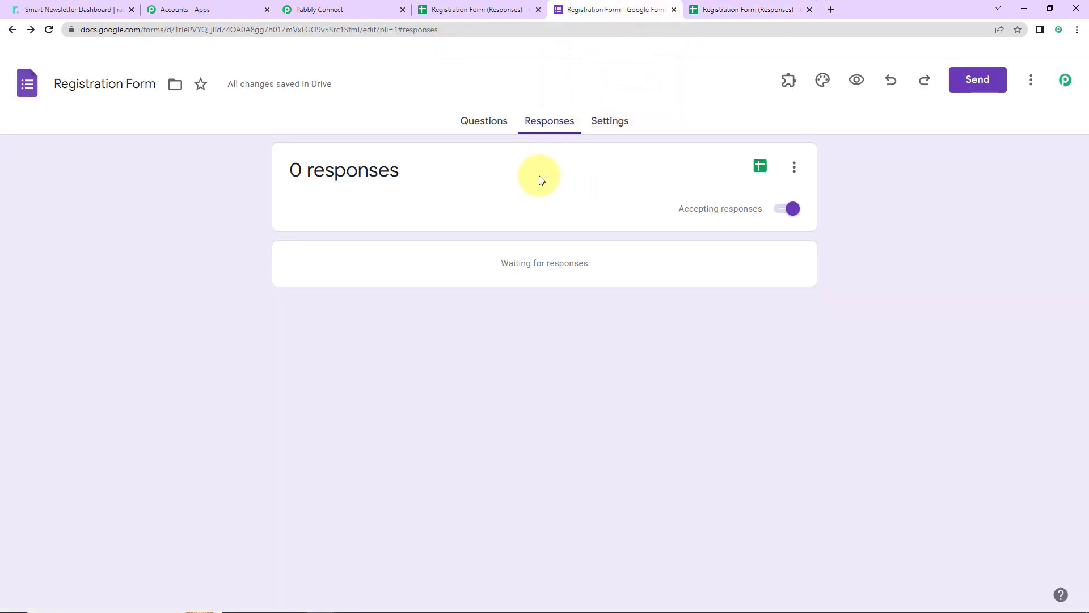
{"action": "left_click", "coordinate": [856, 80]}
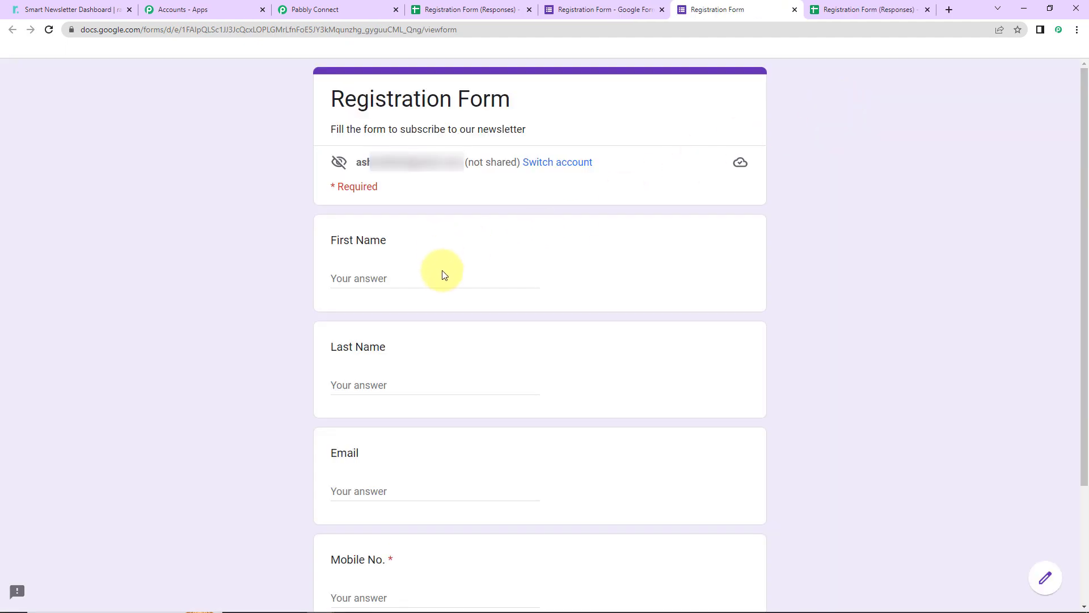
{"action": "left_click", "coordinate": [437, 275]}
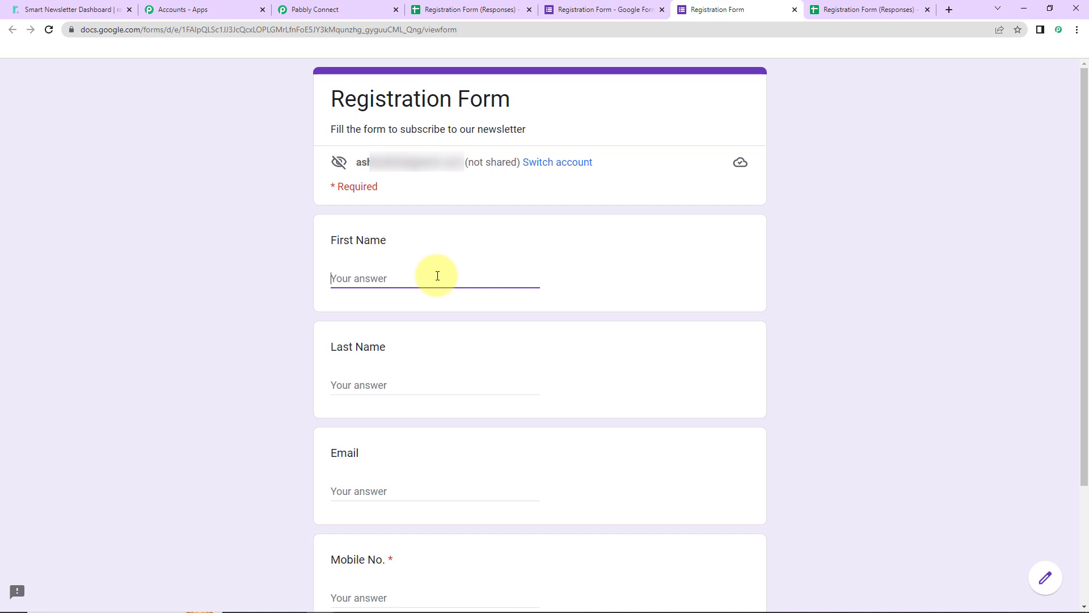
{"action": "type", "text": "Testing123"}
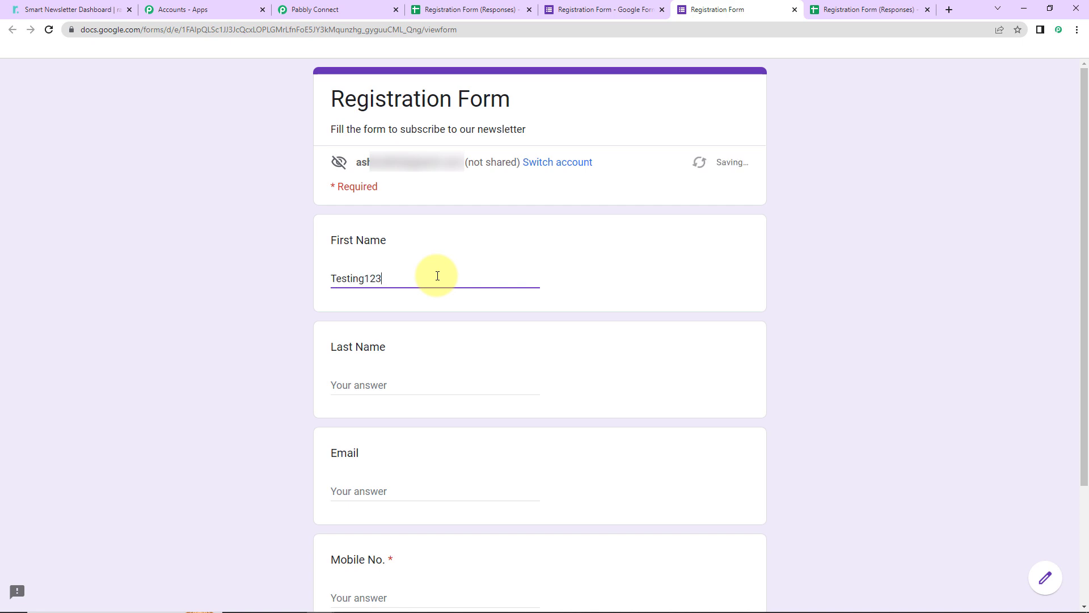
{"action": "key", "text": "Tab"}
{"action": "type", "text": "User"}
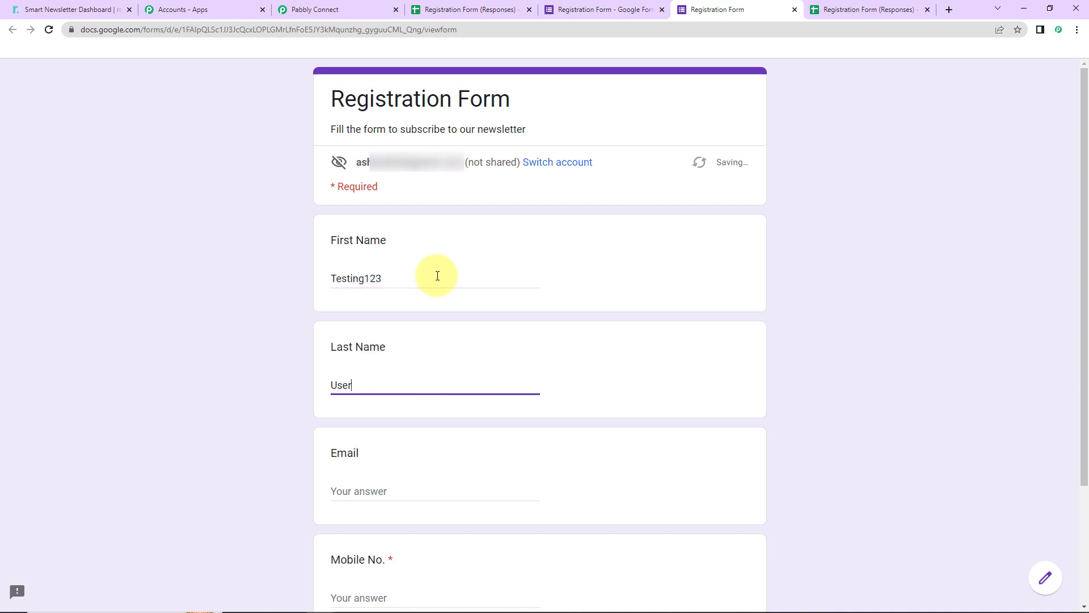
Step: Fill in a test e-mail address and mobile number, then submit the form response
{"action": "key", "text": "Tab"}
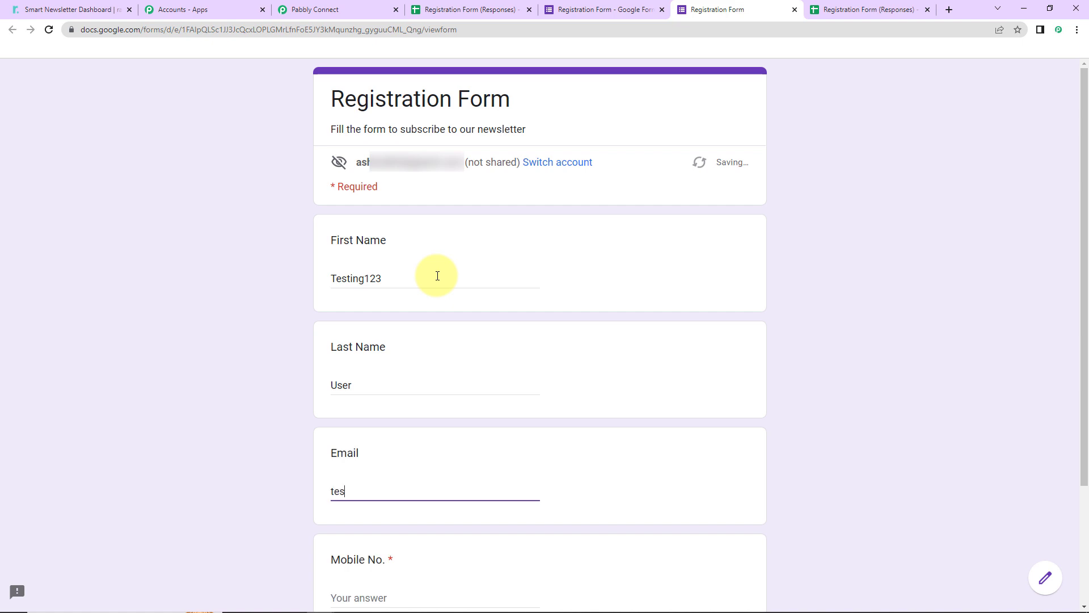
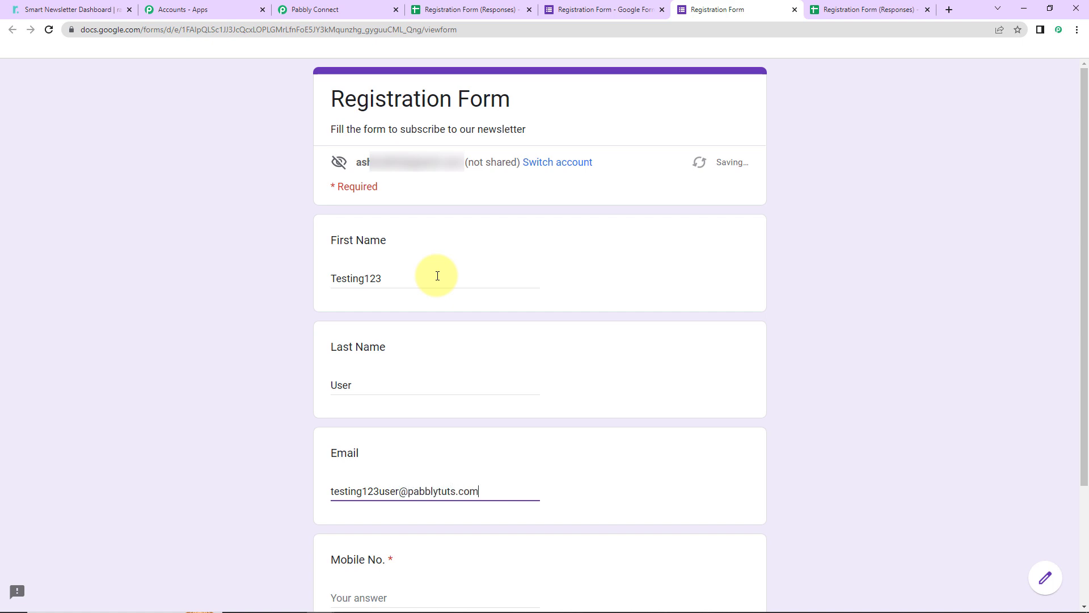
{"action": "scroll", "coordinate": [406, 418], "scroll_direction": "down", "scroll_amount": 3}
{"action": "left_click", "coordinate": [406, 461]}
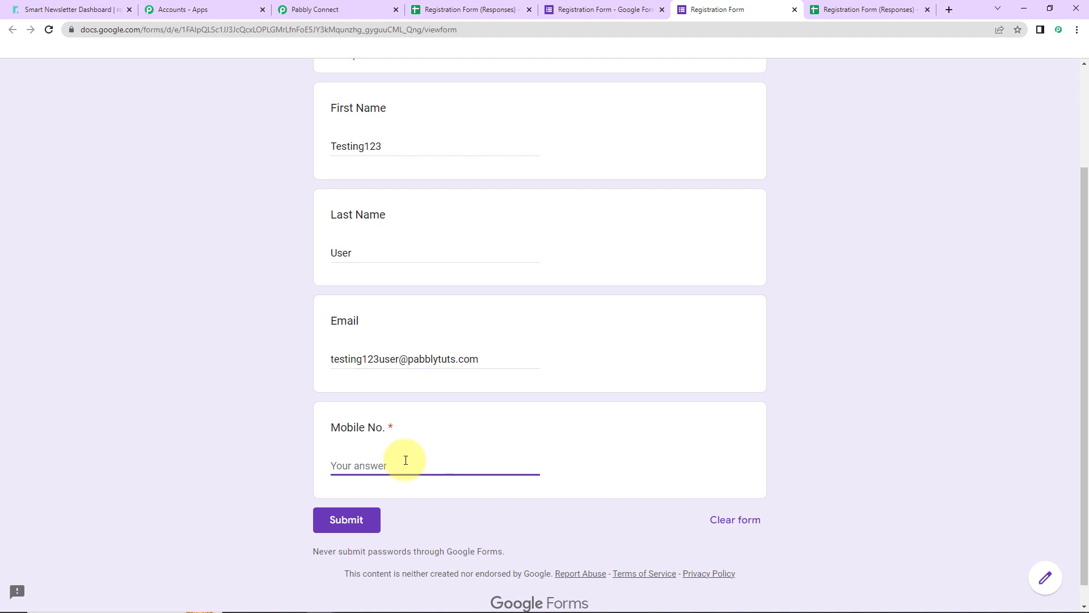
{"action": "type", "text": "9111111111"}
{"action": "left_click", "coordinate": [340, 519]}
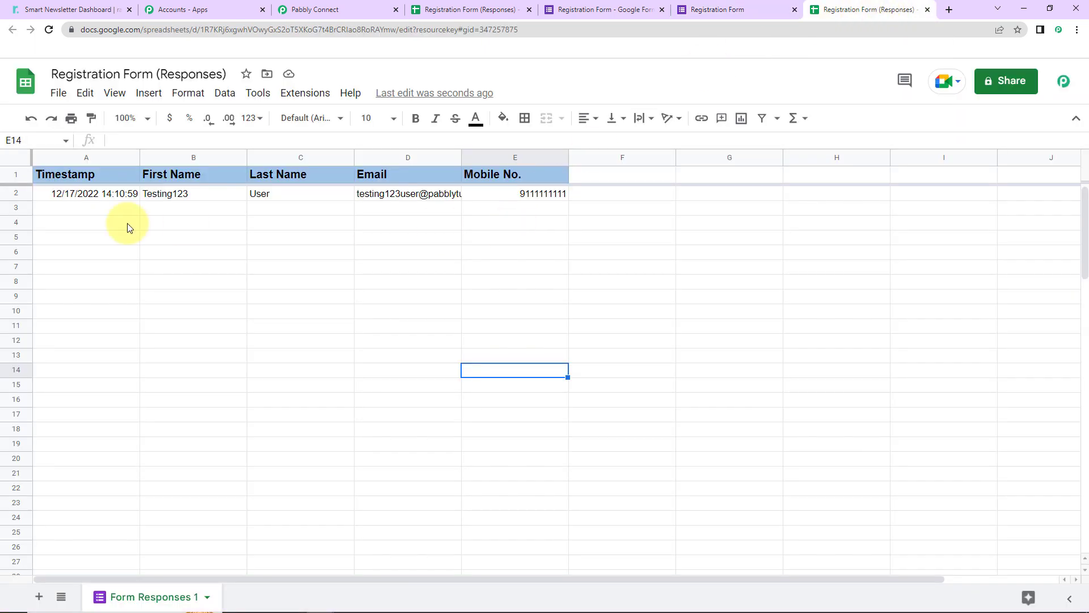
Step: Bold the new response row in the sheet and widen the Email column to fit
{"action": "left_click", "coordinate": [15, 192]}
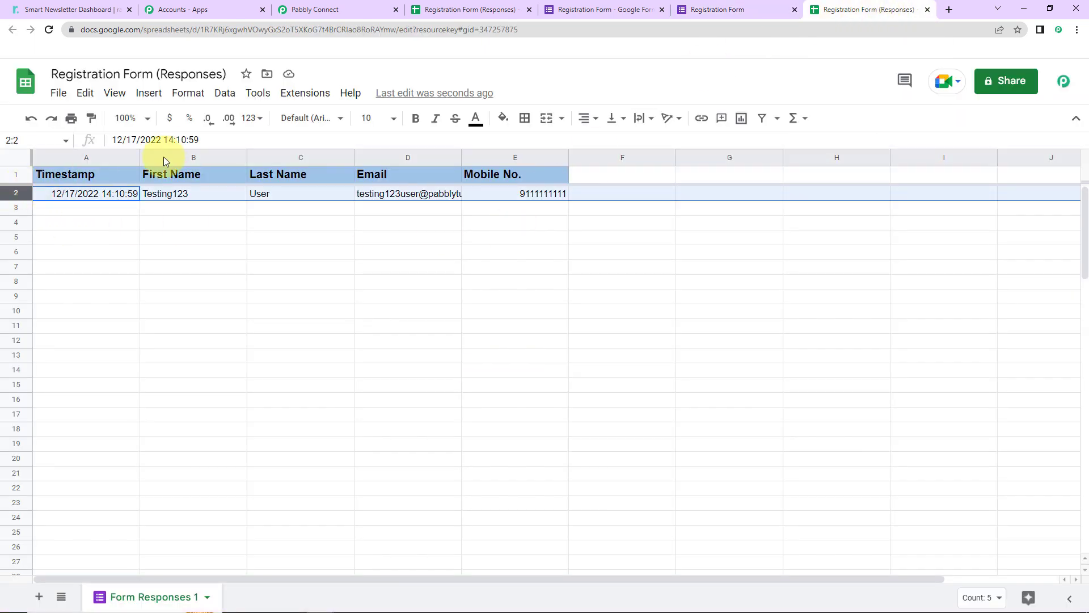
{"action": "left_click", "coordinate": [416, 118]}
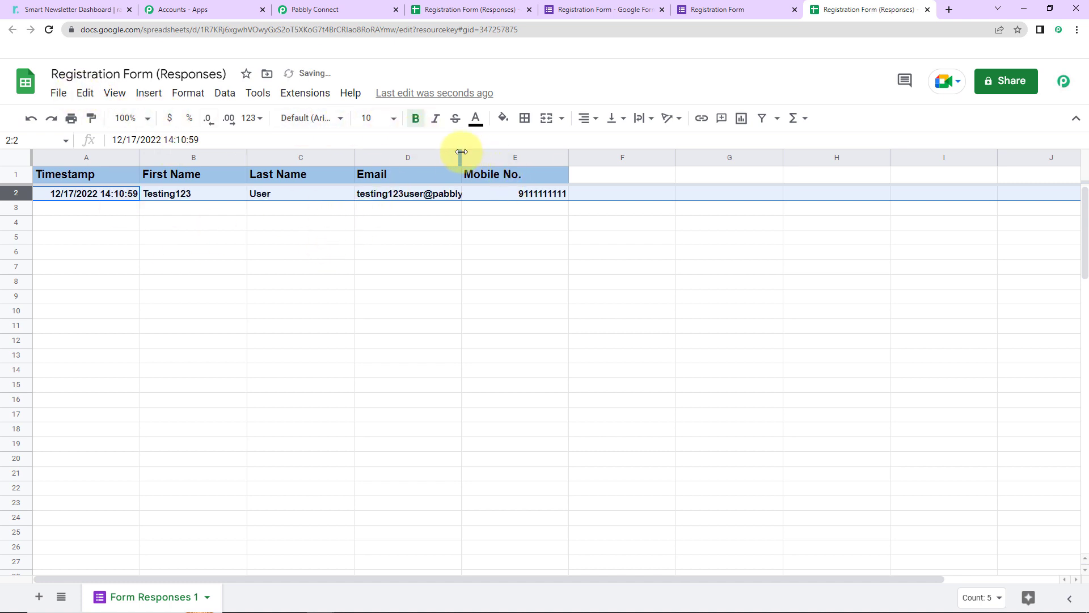
{"action": "left_click_drag", "start_coordinate": [461, 157], "coordinate": [632, 305]}
{"action": "left_click", "coordinate": [701, 299]}
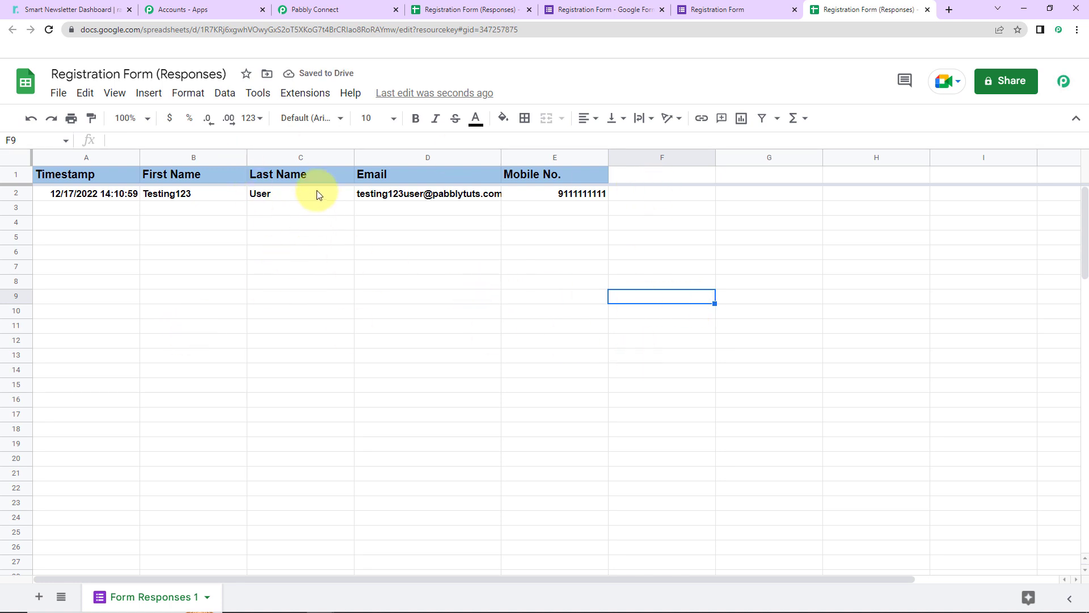
Step: Search the Google Workspace Marketplace for the Pabbly Connect Webhooks add-on, then close the marketplace
{"action": "left_click", "coordinate": [303, 94]}
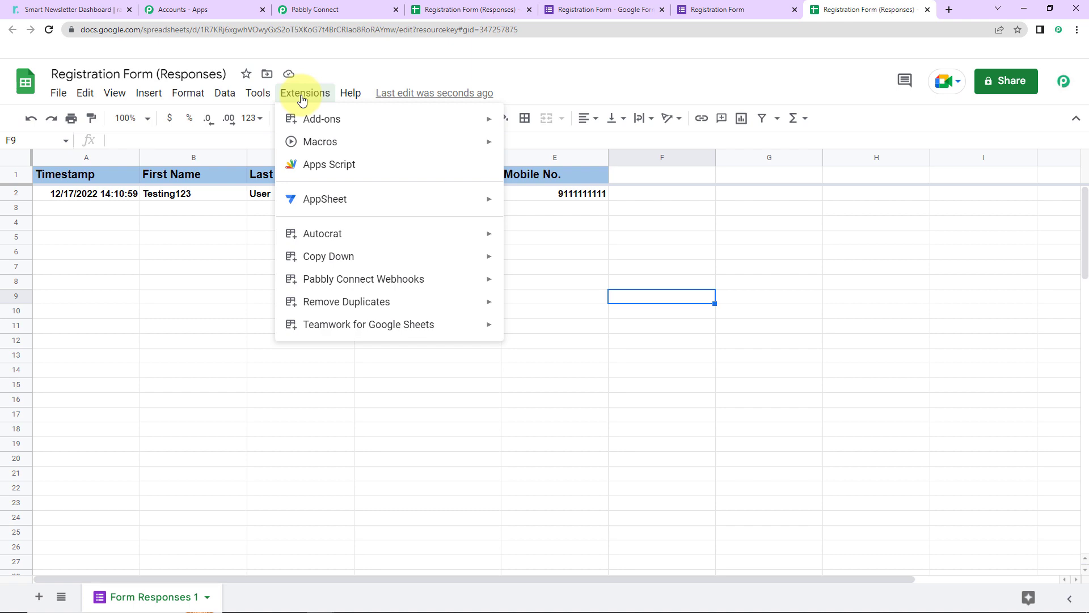
{"action": "mouse_move", "coordinate": [328, 117]}
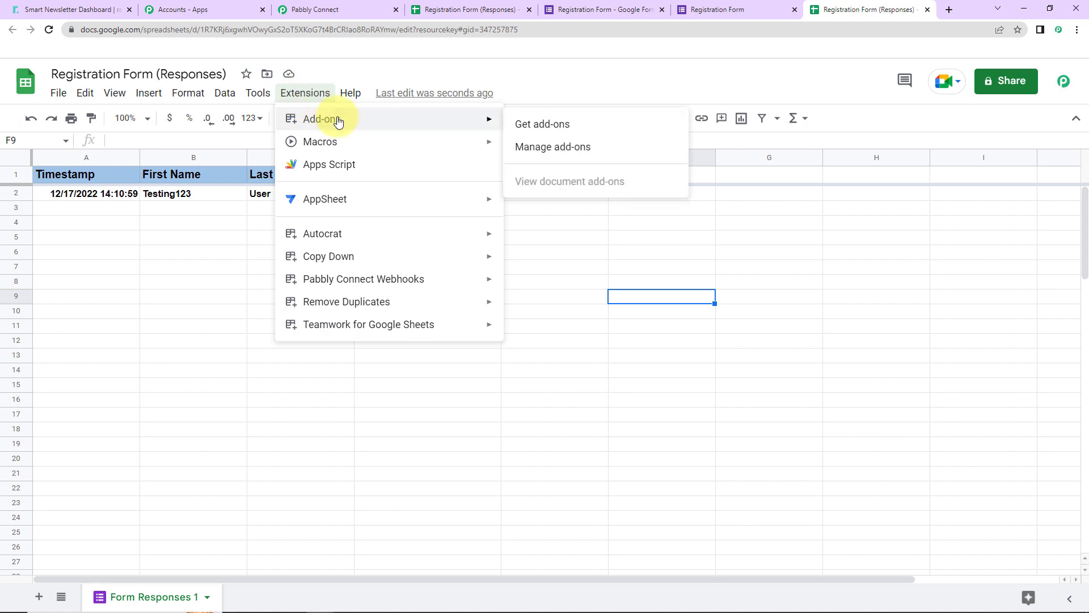
{"action": "left_click", "coordinate": [570, 125]}
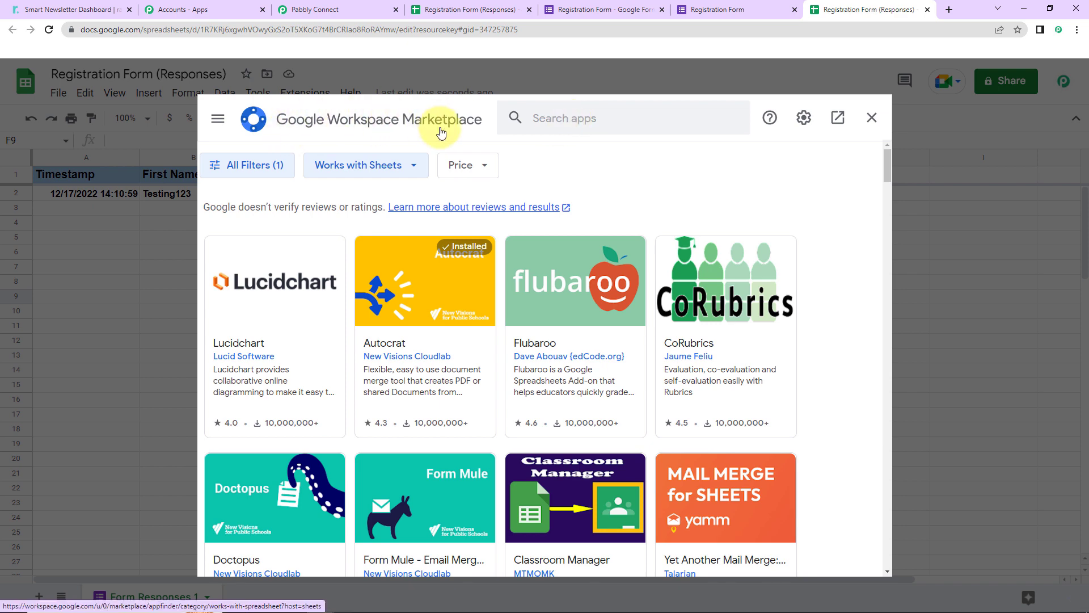
{"action": "left_click", "coordinate": [615, 118]}
{"action": "type", "text": "p"}
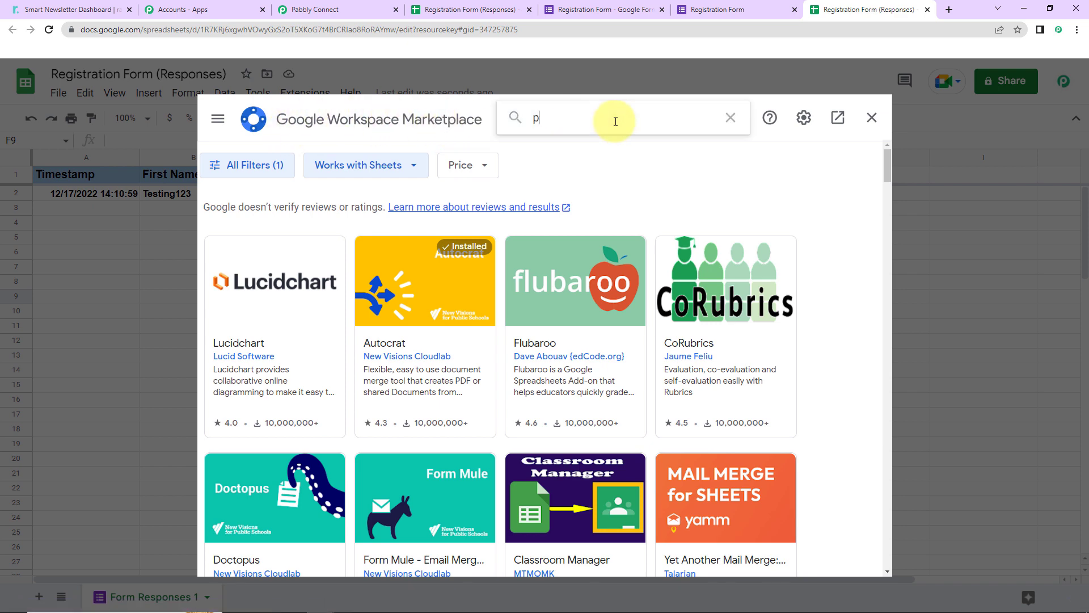
{"action": "type", "text": "abbly"}
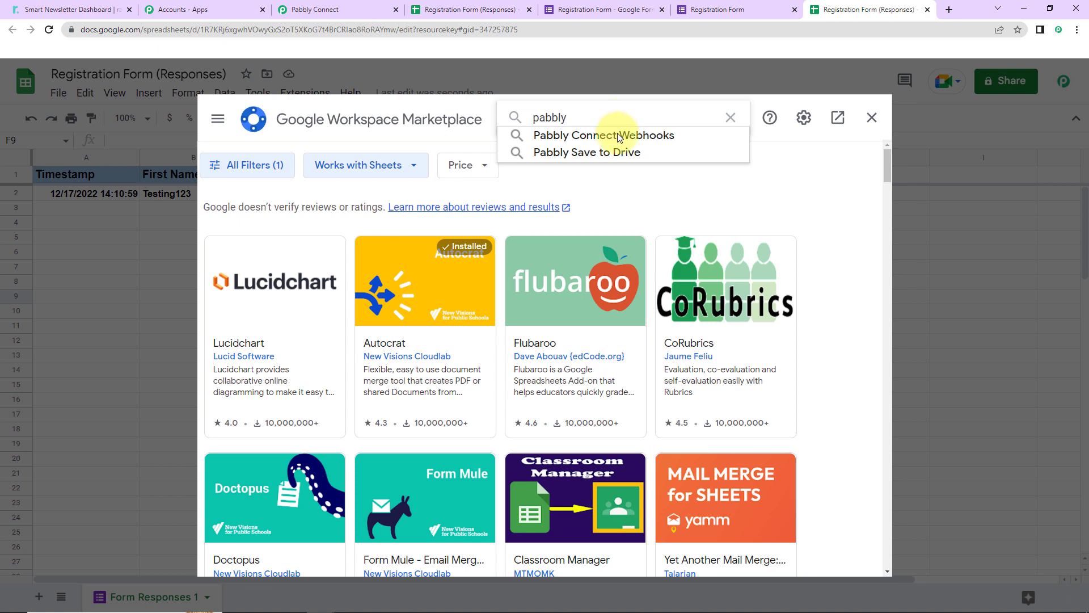
{"action": "left_click", "coordinate": [618, 135]}
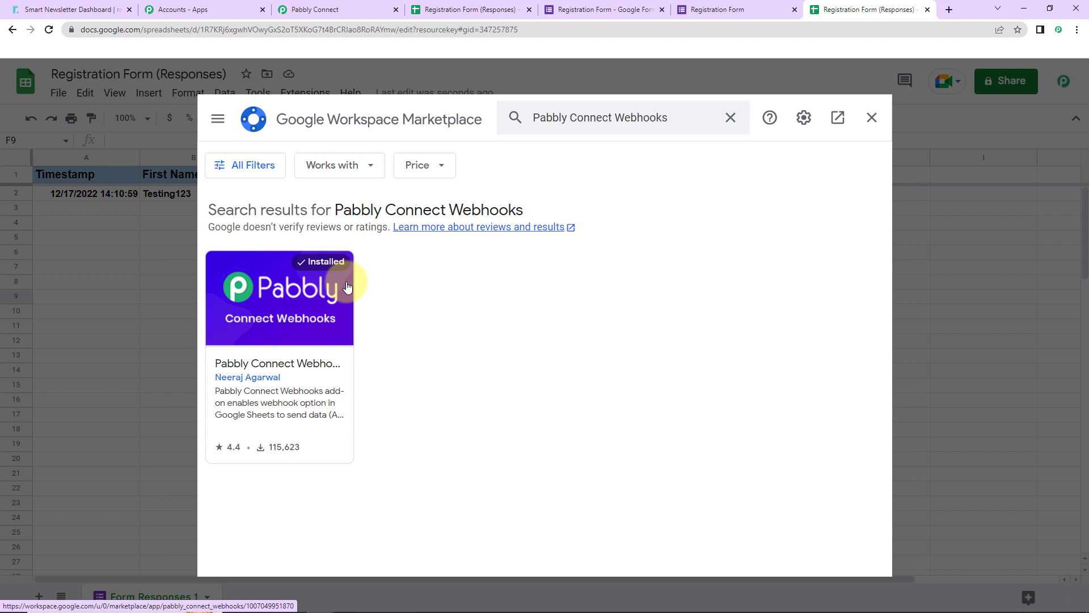
{"action": "left_click", "coordinate": [872, 117]}
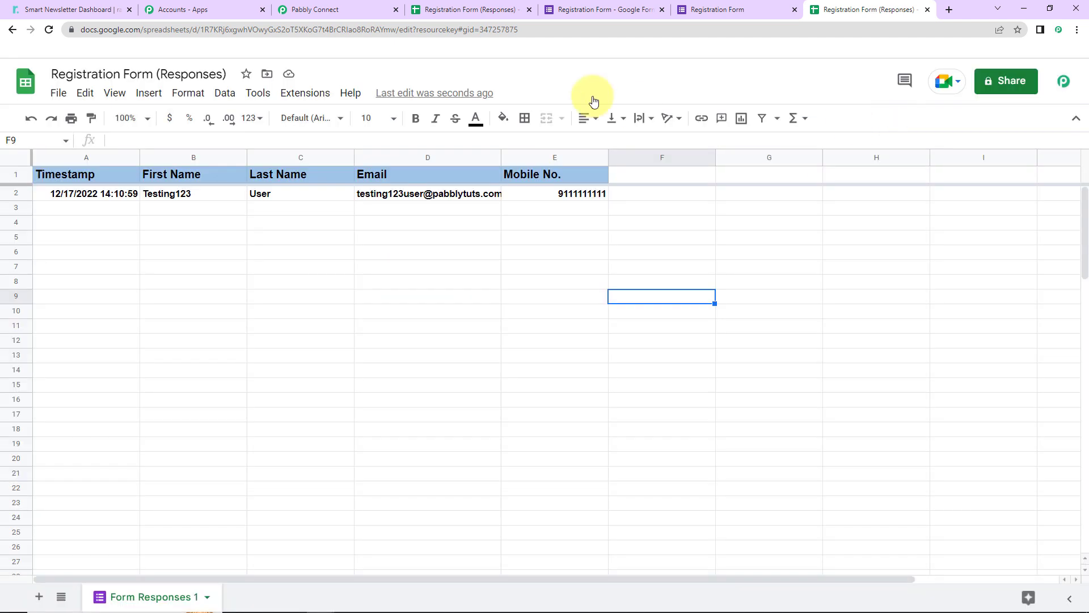
Step: Reload the response spreadsheet and widen the Email column slightly
{"action": "left_click", "coordinate": [48, 29]}
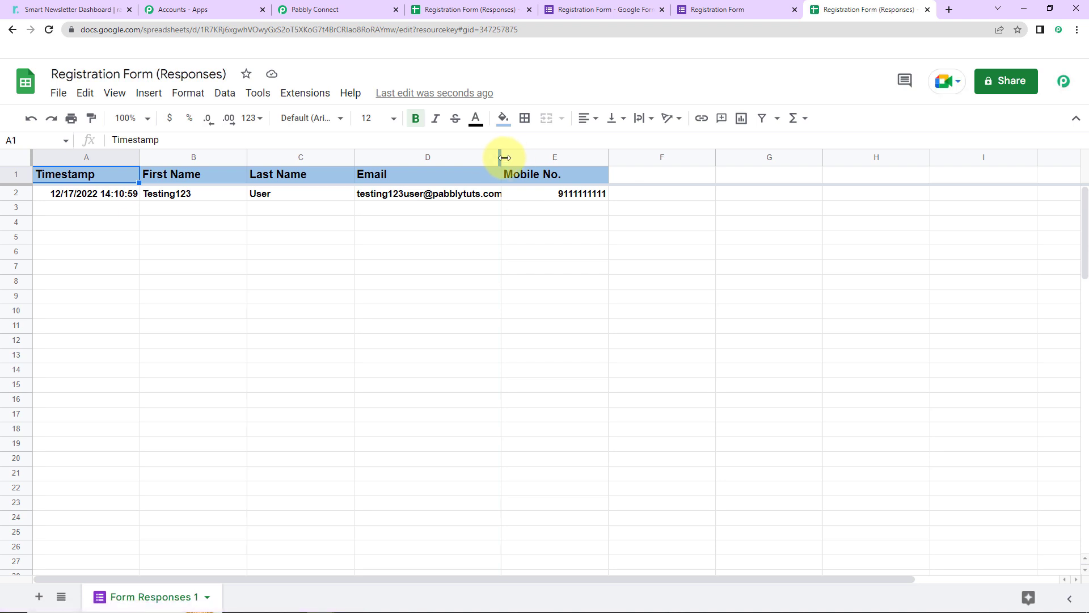
{"action": "left_click_drag", "start_coordinate": [501, 158], "coordinate": [521, 267]}
Step: Open the Pabbly Connect Webhooks Initial Setup and copy the workflow's webhook URL from Pabbly Connect
{"action": "left_click", "coordinate": [306, 94]}
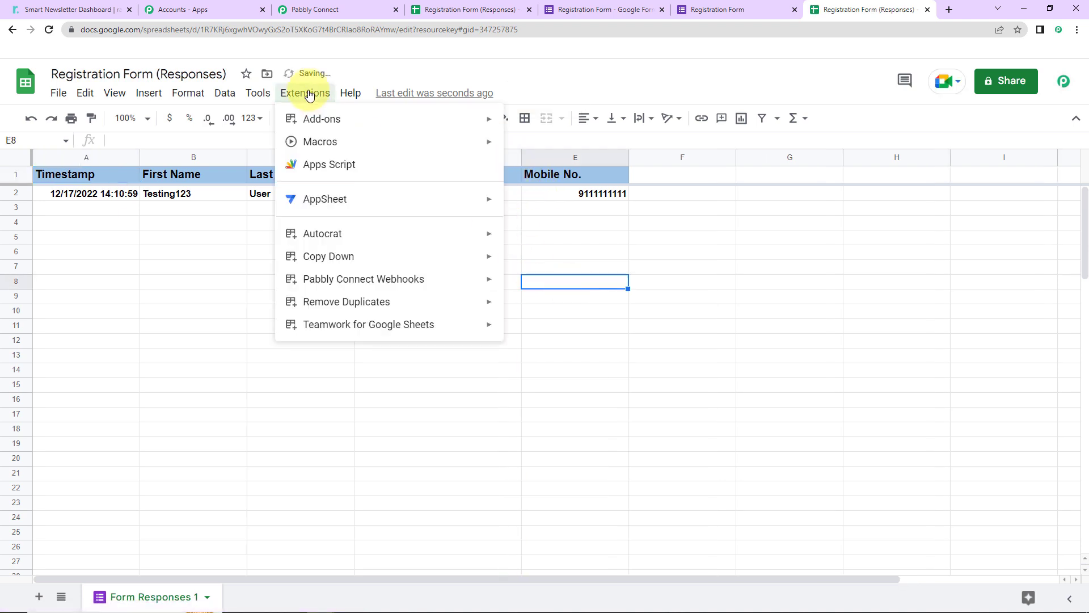
{"action": "mouse_move", "coordinate": [324, 283]}
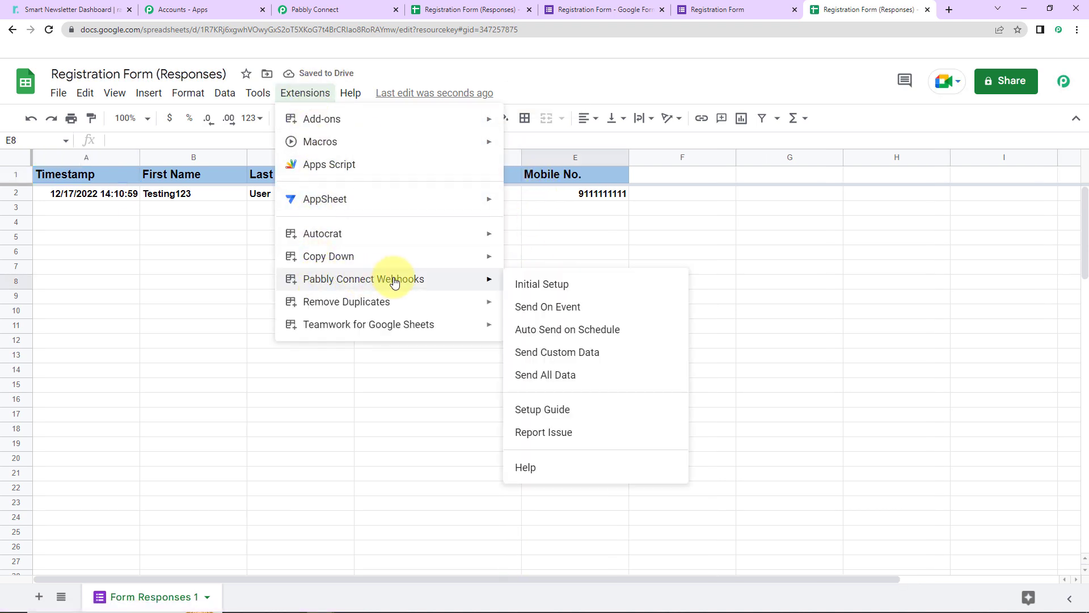
{"action": "left_click", "coordinate": [553, 286]}
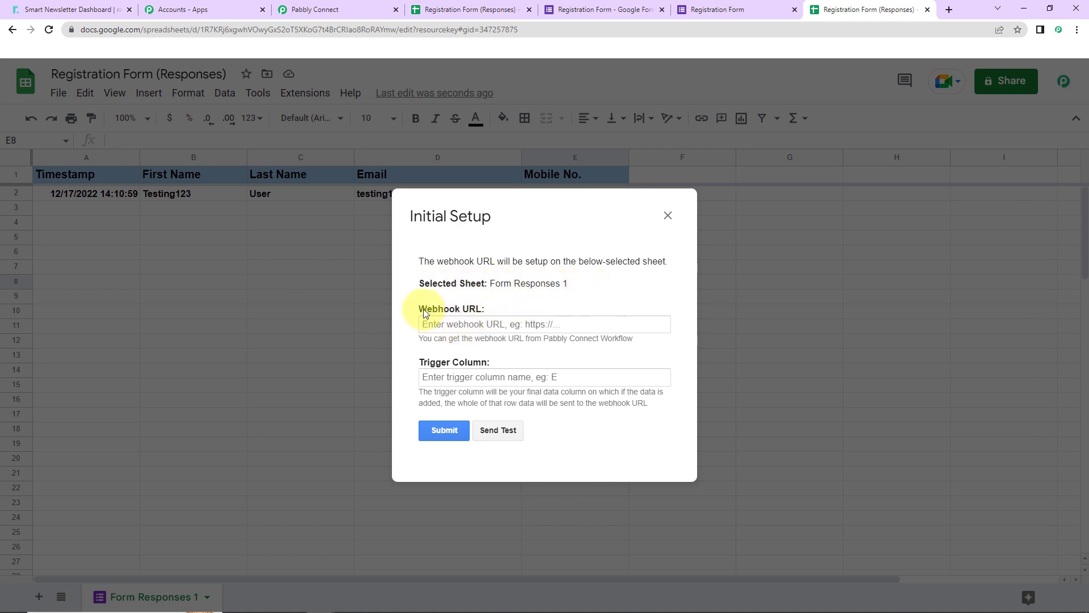
{"action": "left_click", "coordinate": [309, 10]}
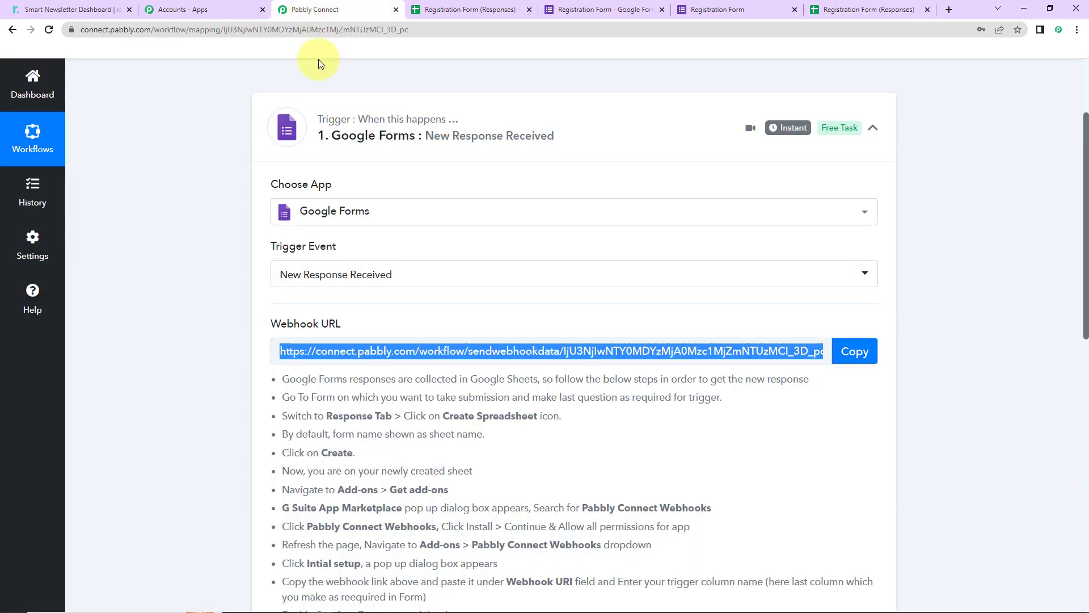
{"action": "left_click", "coordinate": [855, 351]}
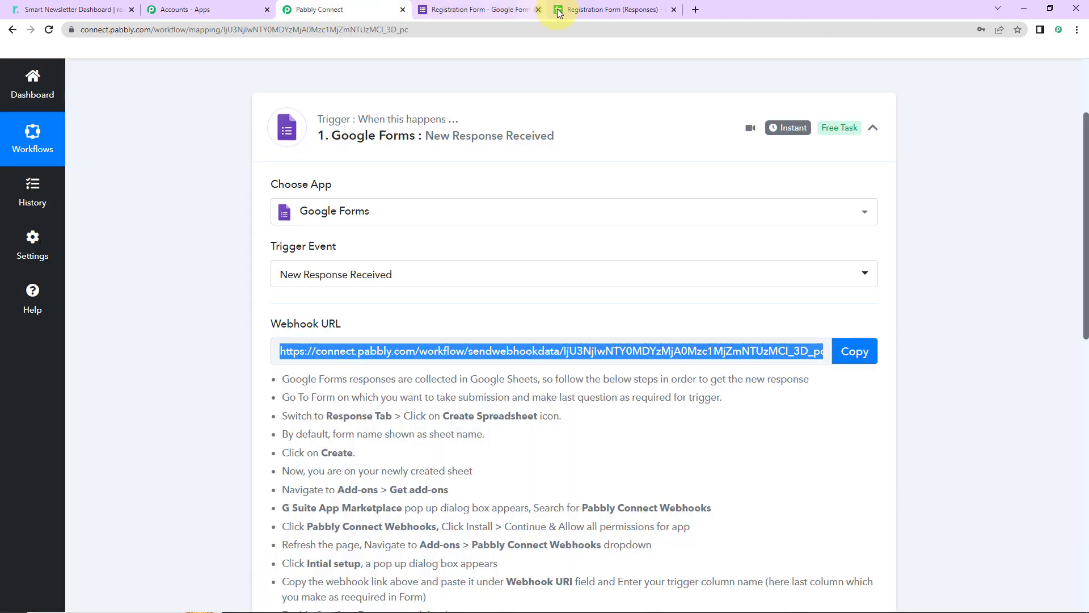
{"action": "left_click", "coordinate": [591, 10]}
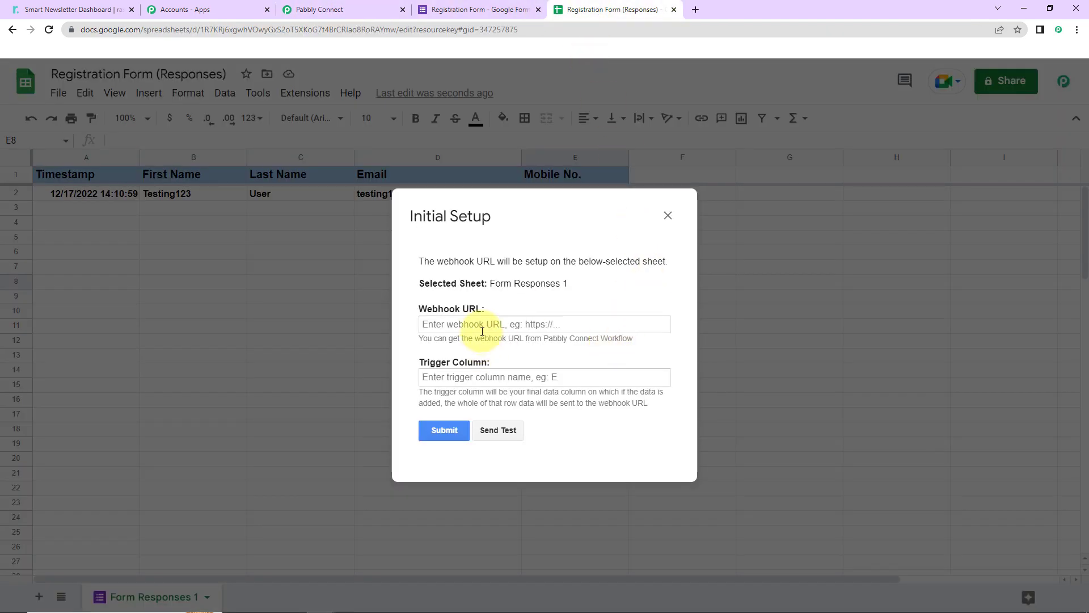
Step: Paste the webhook URL into the setup and set the trigger column to E
{"action": "left_click", "coordinate": [483, 328]}
{"action": "key", "text": "ctrl+v"}
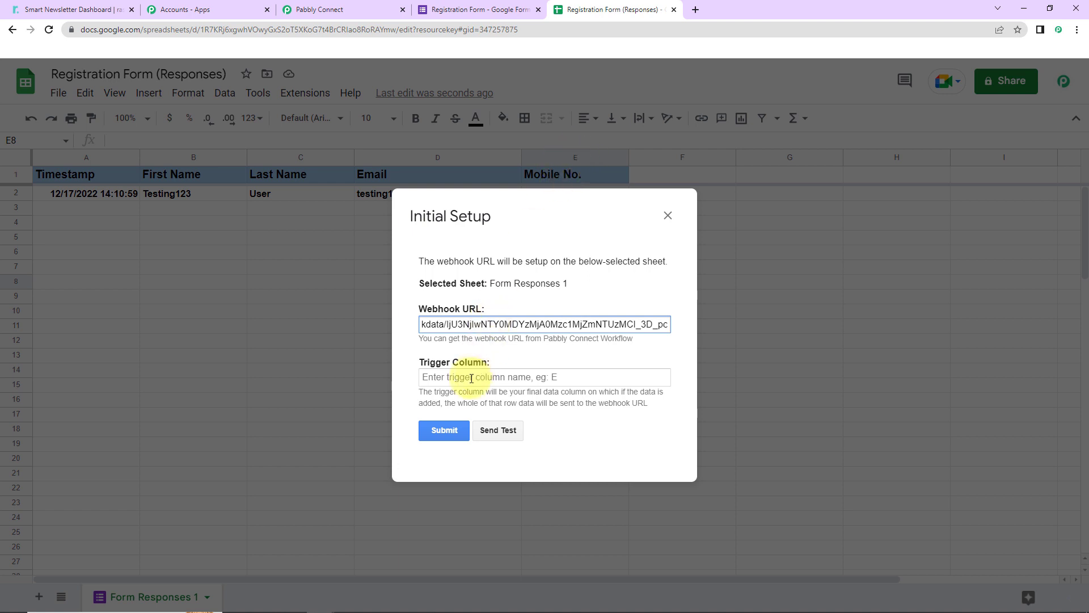
{"action": "left_click", "coordinate": [471, 377]}
{"action": "type", "text": "E"}
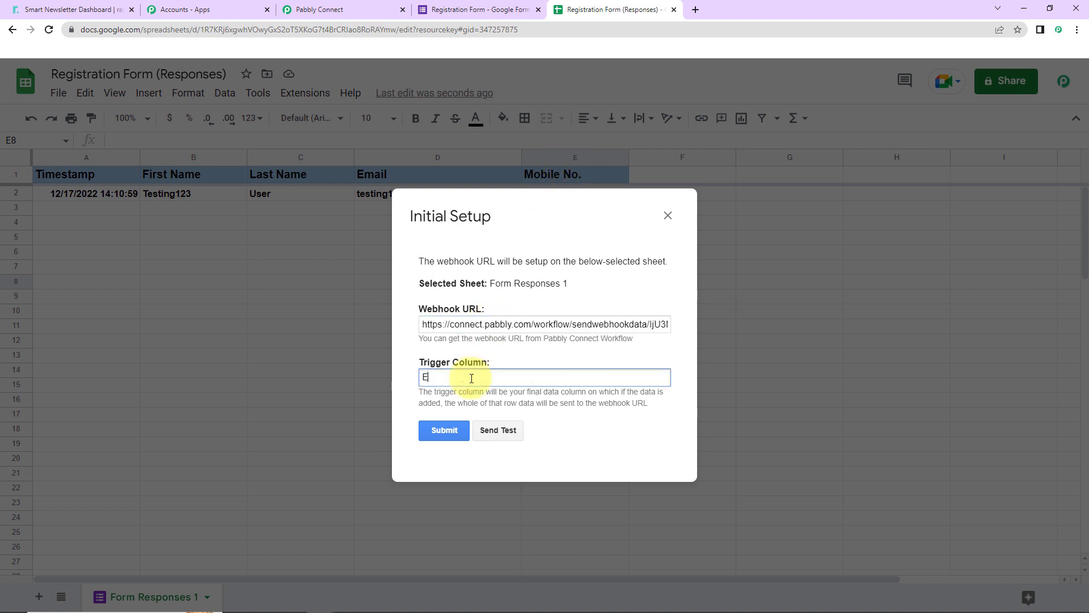
Step: Send test data, submit the webhook setup, and close the dialog
{"action": "left_click", "coordinate": [497, 430]}
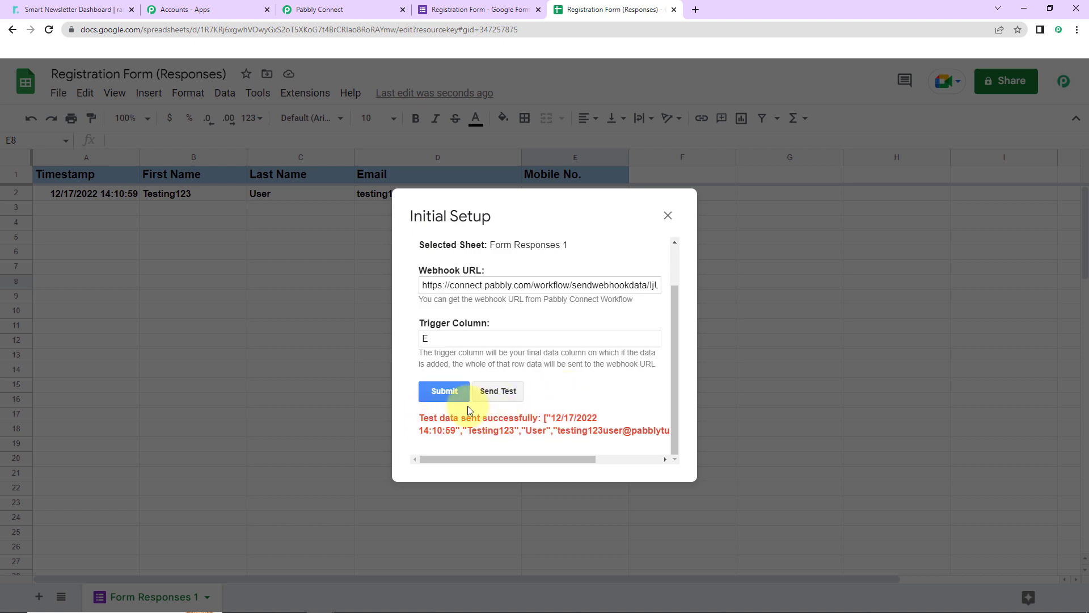
{"action": "left_click", "coordinate": [451, 391]}
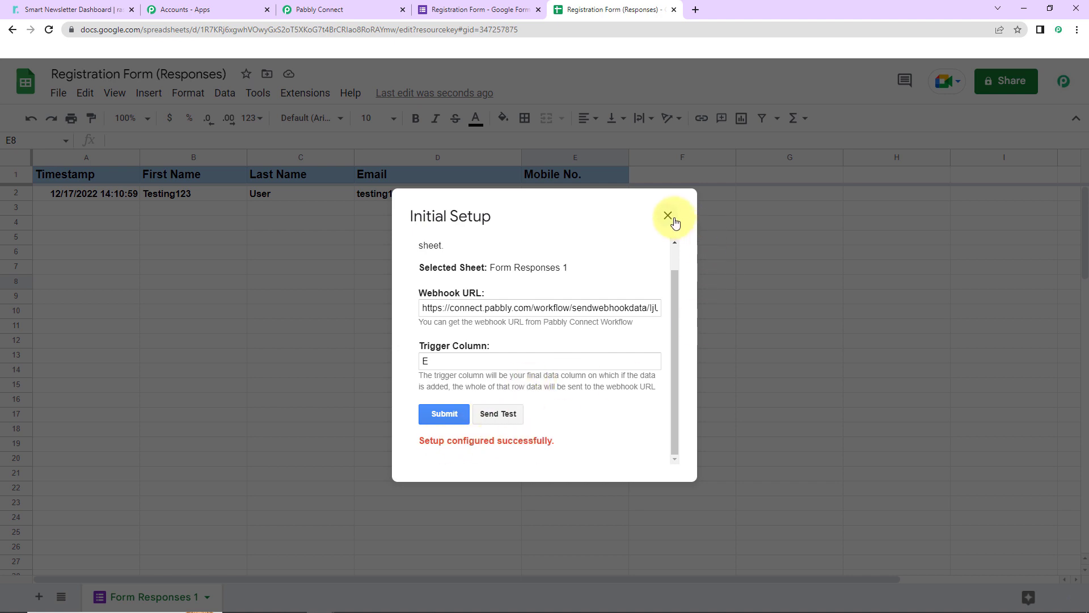
{"action": "left_click", "coordinate": [668, 215]}
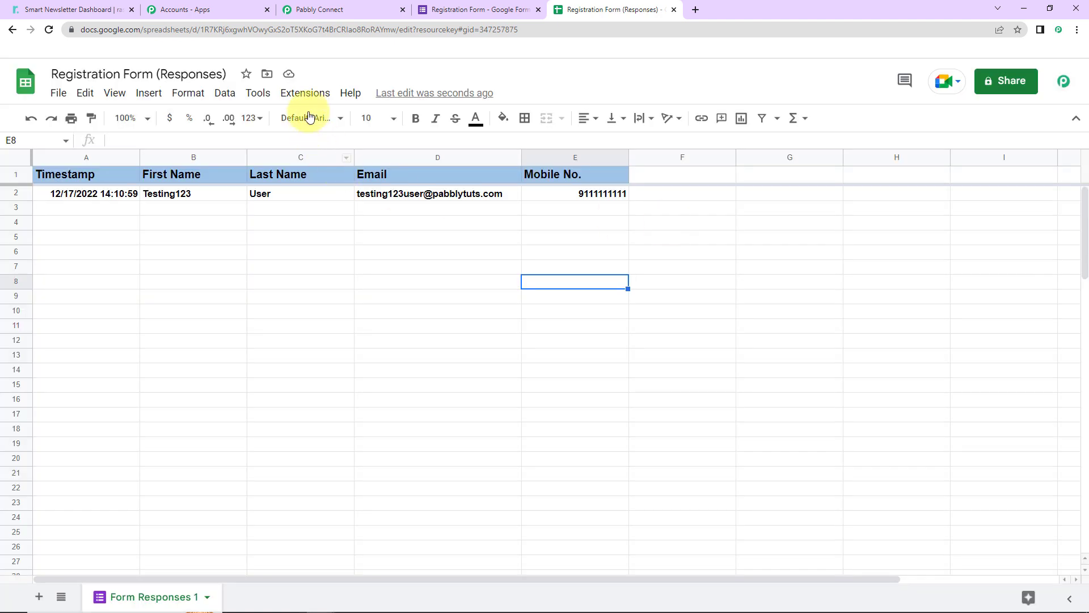
Step: Enable Send On Event for the Pabbly Connect Webhooks add-on
{"action": "left_click", "coordinate": [305, 93]}
{"action": "mouse_move", "coordinate": [348, 285]}
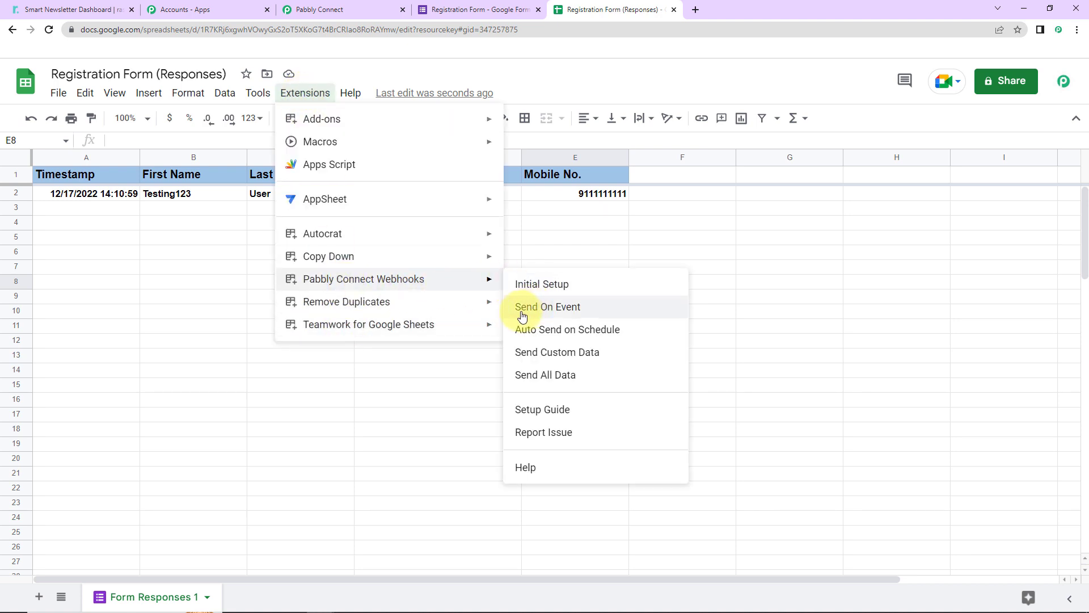
{"action": "left_click", "coordinate": [568, 308]}
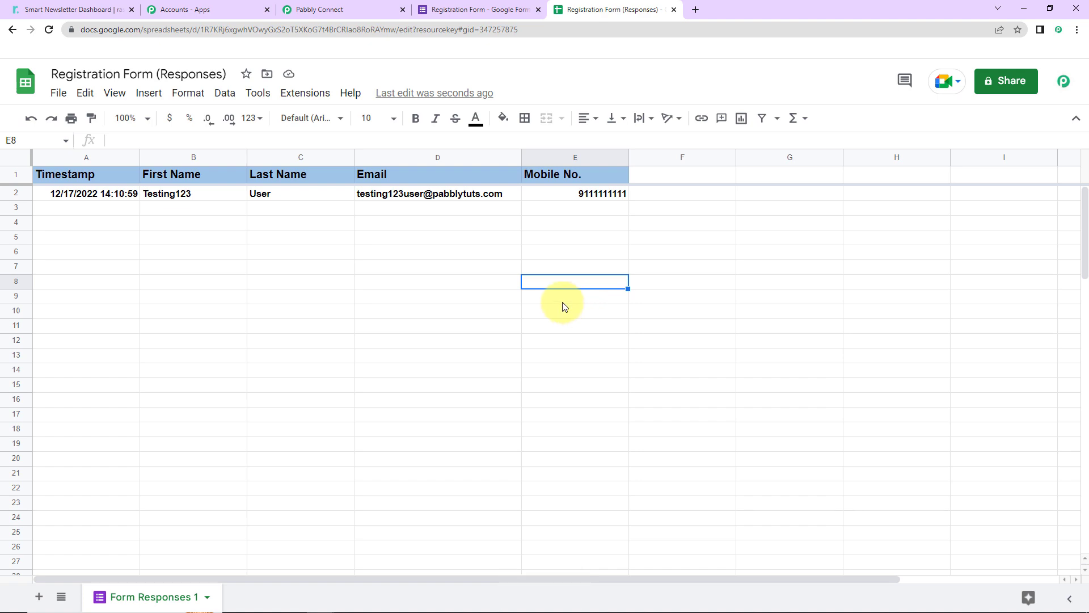
Step: Review the response data captured by the Google Forms trigger in Pabbly Connect
{"action": "left_click", "coordinate": [340, 10]}
{"action": "scroll", "coordinate": [992, 345], "scroll_direction": "down", "scroll_amount": 12}
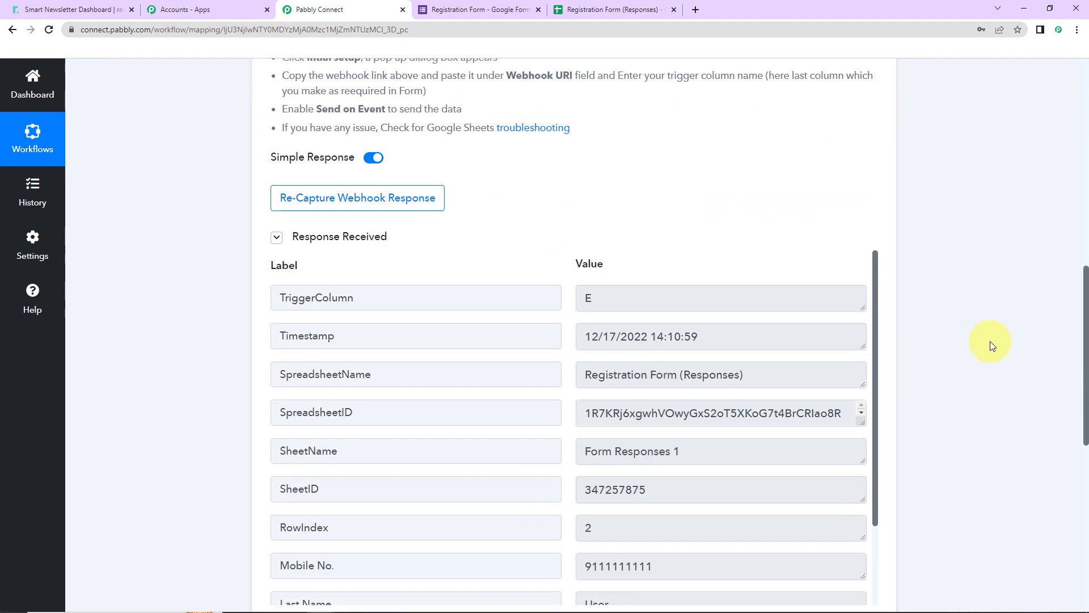
{"action": "scroll", "coordinate": [992, 345], "scroll_direction": "up", "scroll_amount": 2}
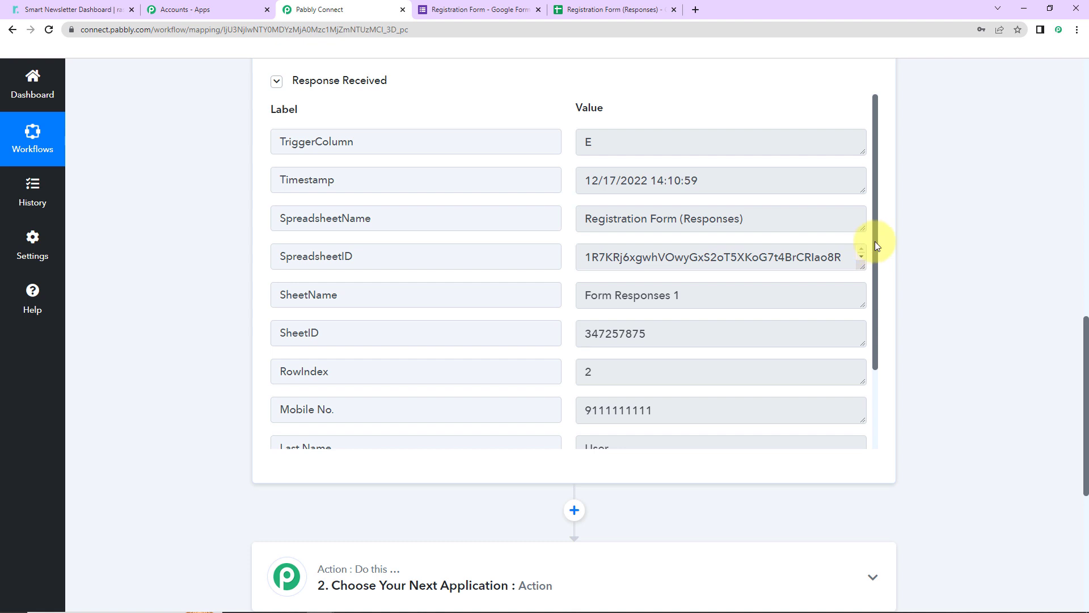
{"action": "left_click_drag", "start_coordinate": [874, 240], "coordinate": [883, 332]}
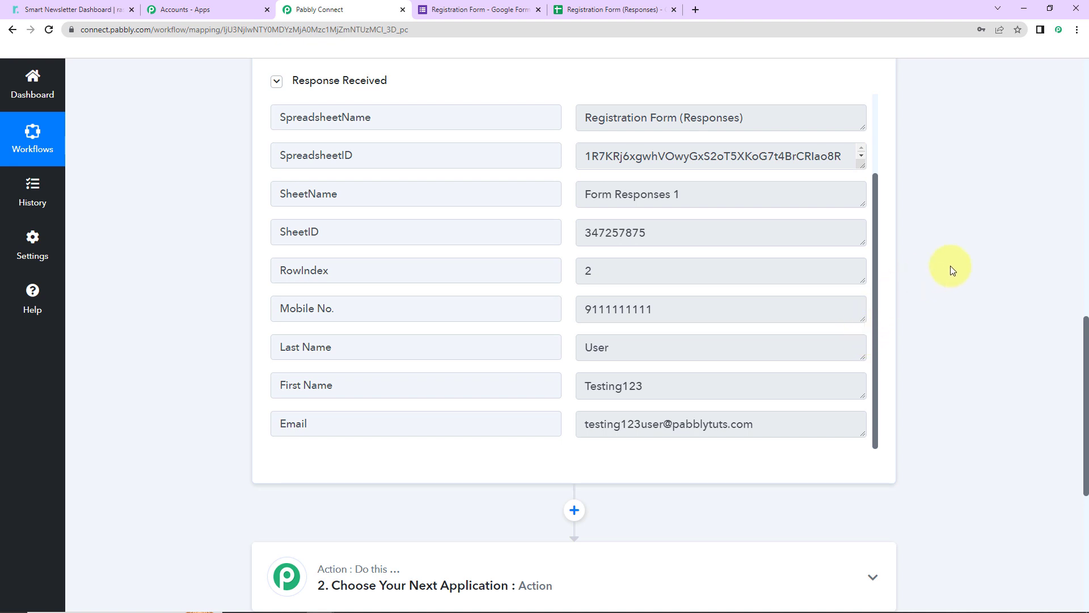
{"action": "scroll", "coordinate": [950, 266], "scroll_direction": "down", "scroll_amount": 5}
Step: Set the workflow's action step to Rasa.io with the Create Subscriber event
{"action": "left_click", "coordinate": [582, 311]}
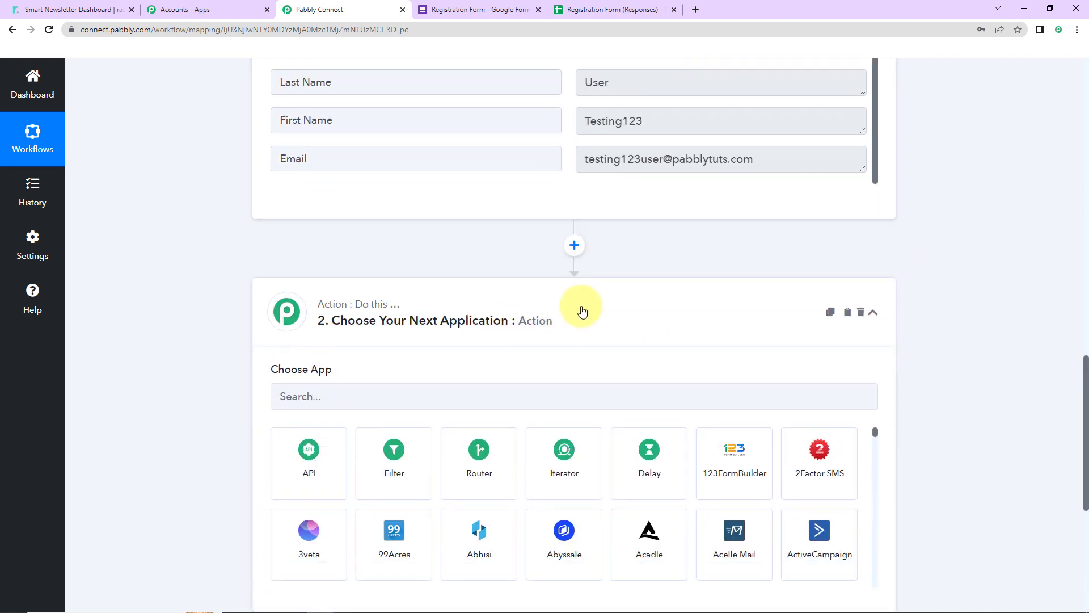
{"action": "left_click", "coordinate": [458, 398]}
{"action": "type", "text": "rasa"}
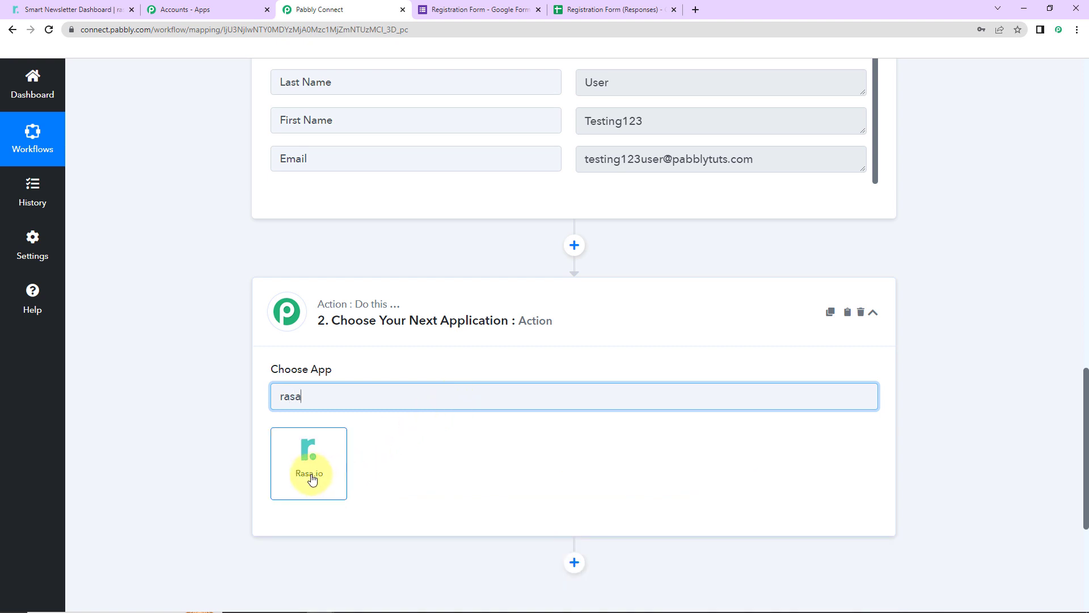
{"action": "left_click", "coordinate": [326, 457]}
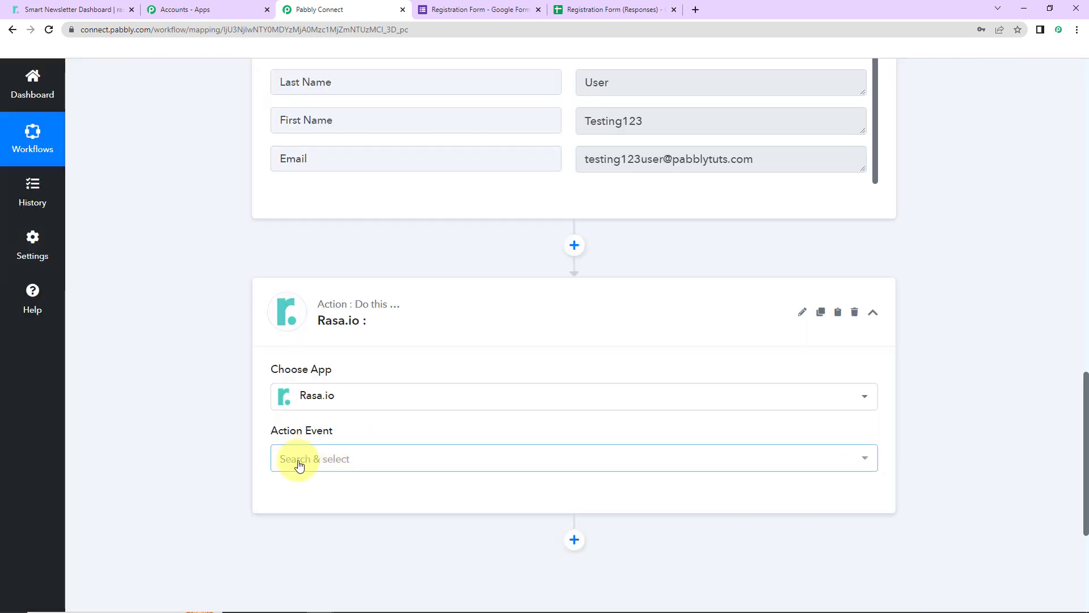
{"action": "left_click", "coordinate": [299, 465]}
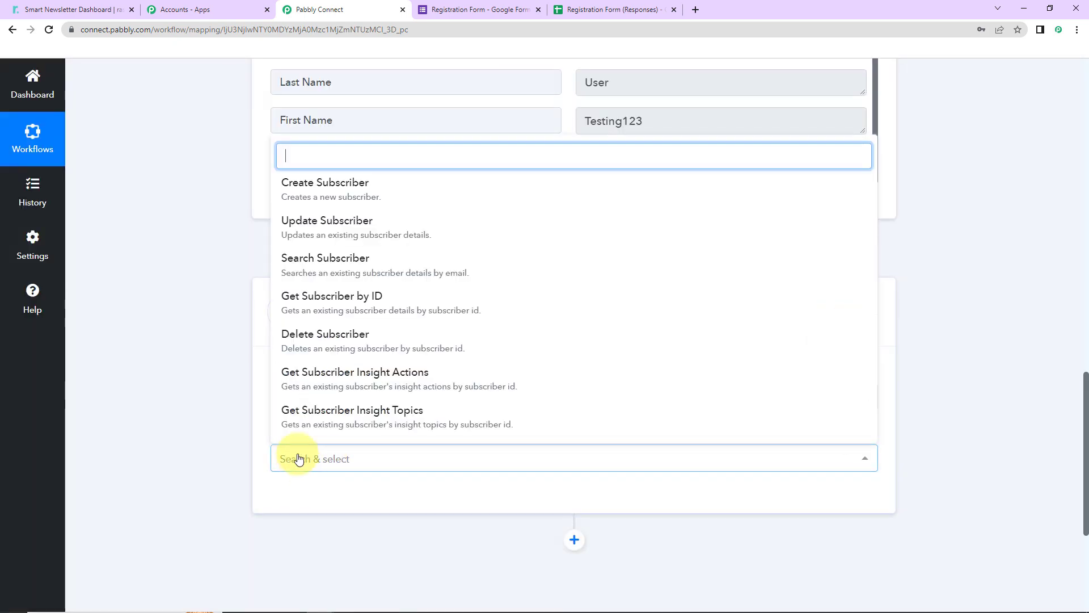
{"action": "left_click", "coordinate": [300, 180]}
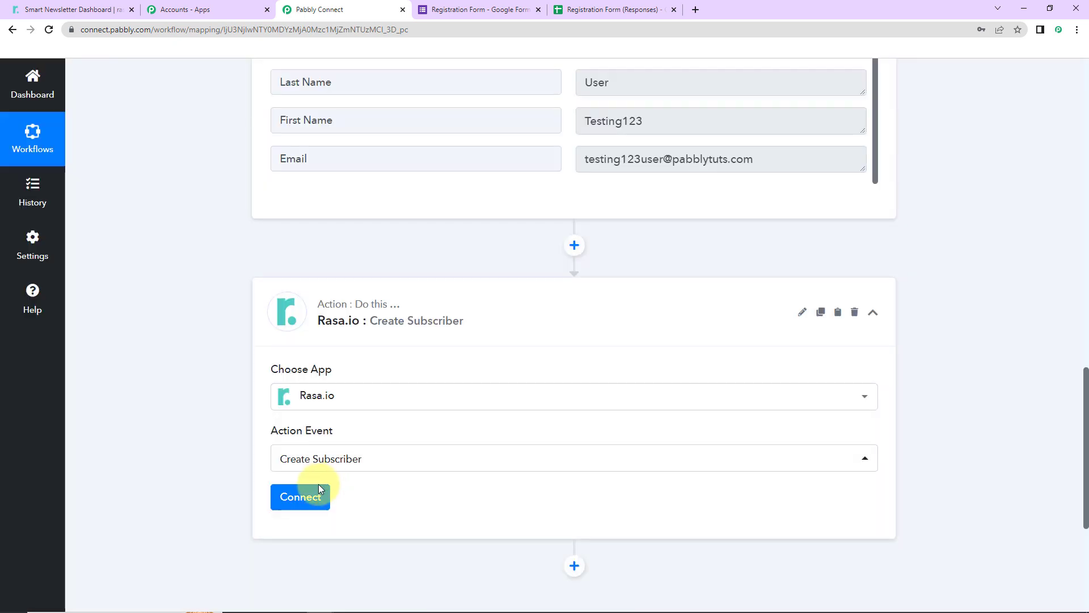
Step: Start connecting a Rasa.io account and choose to add a new connection
{"action": "left_click", "coordinate": [300, 497]}
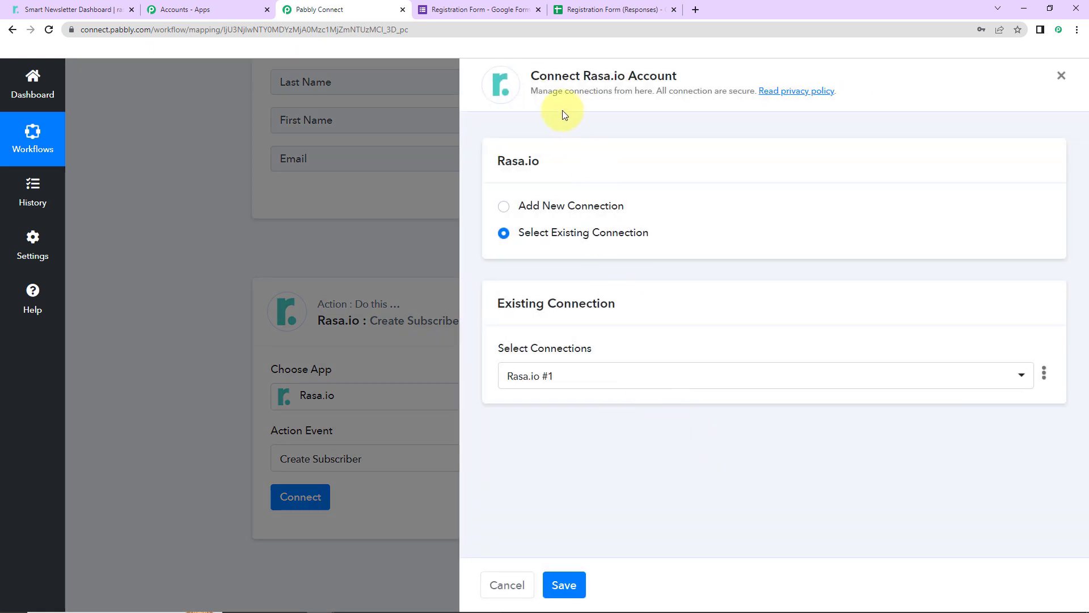
{"action": "left_click_drag", "start_coordinate": [583, 75], "coordinate": [752, 91]}
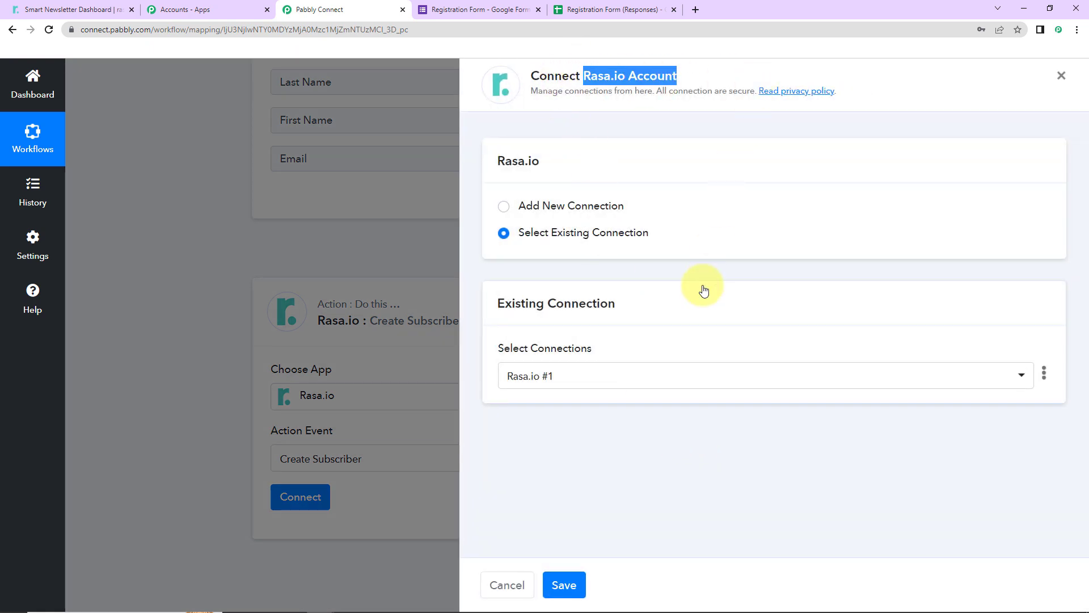
{"action": "left_click", "coordinate": [502, 207]}
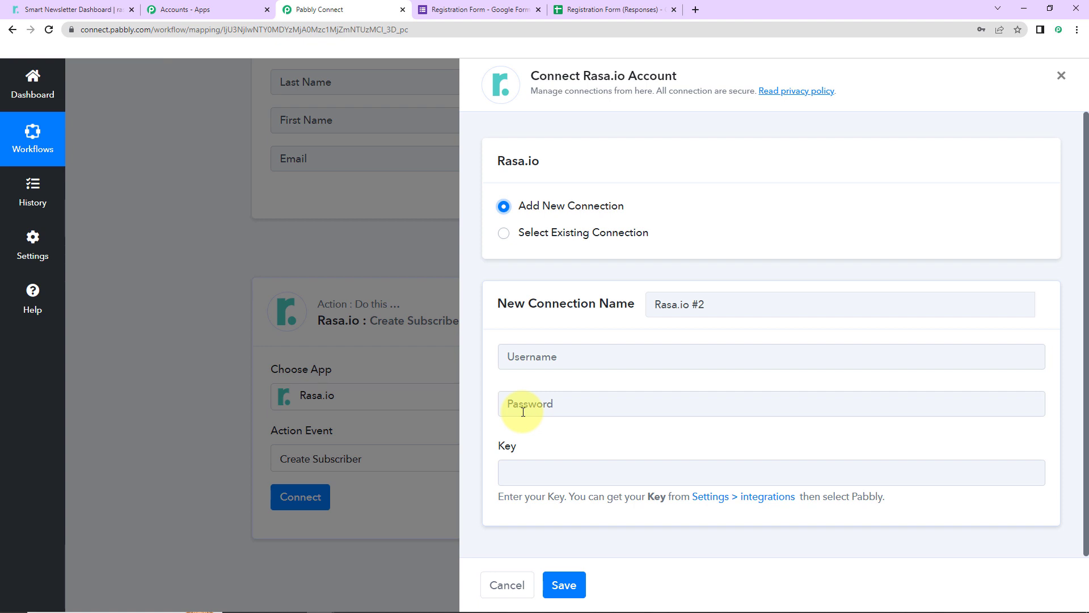
Step: Fill in the Rasa.io account username and password for the new connection
{"action": "left_click", "coordinate": [533, 350]}
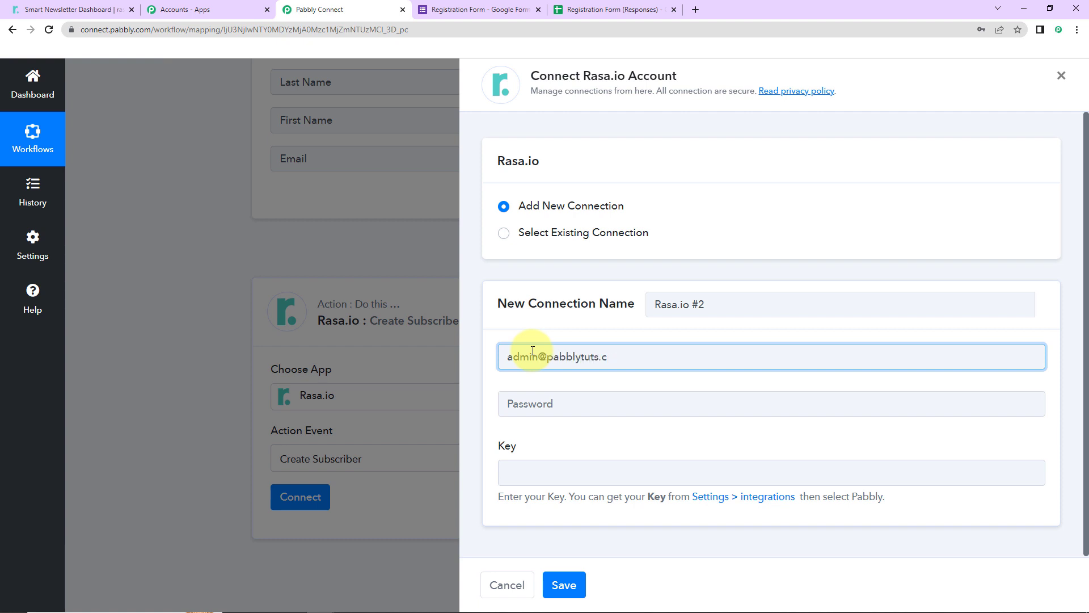
{"action": "left_click", "coordinate": [557, 407]}
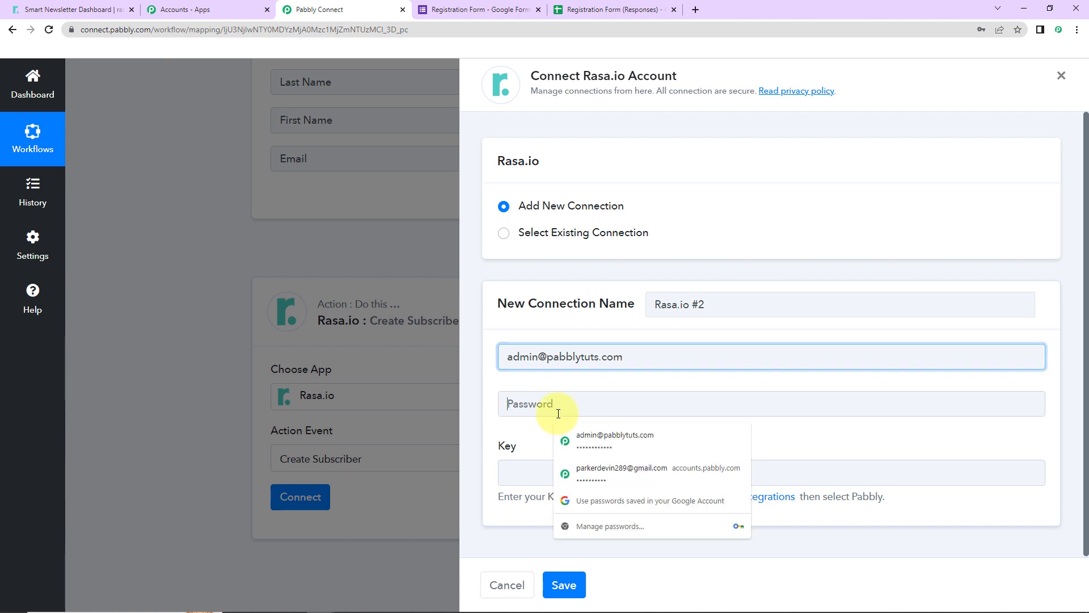
{"action": "left_click", "coordinate": [596, 445]}
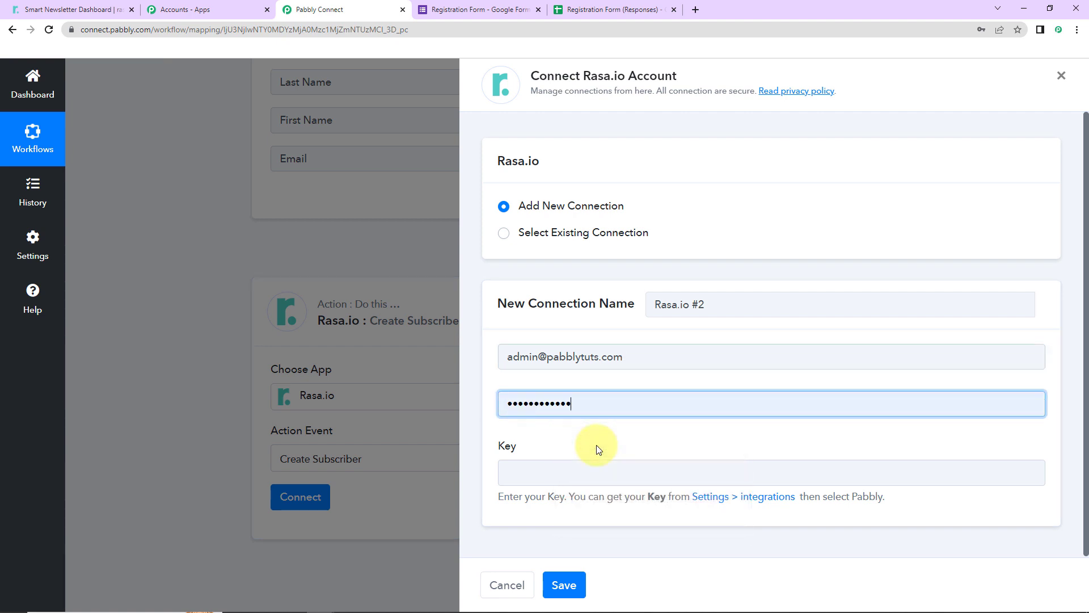
Step: Copy the rasa.io API key from the Pabbly integration page in rasa.io's integration settings
{"action": "left_click", "coordinate": [559, 475]}
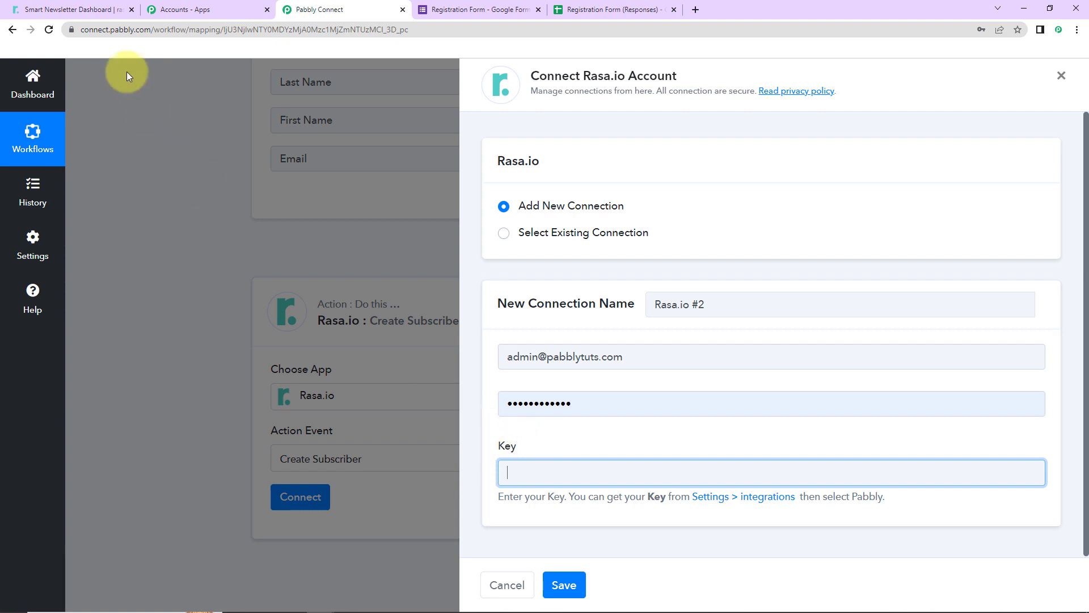
{"action": "left_click", "coordinate": [98, 10]}
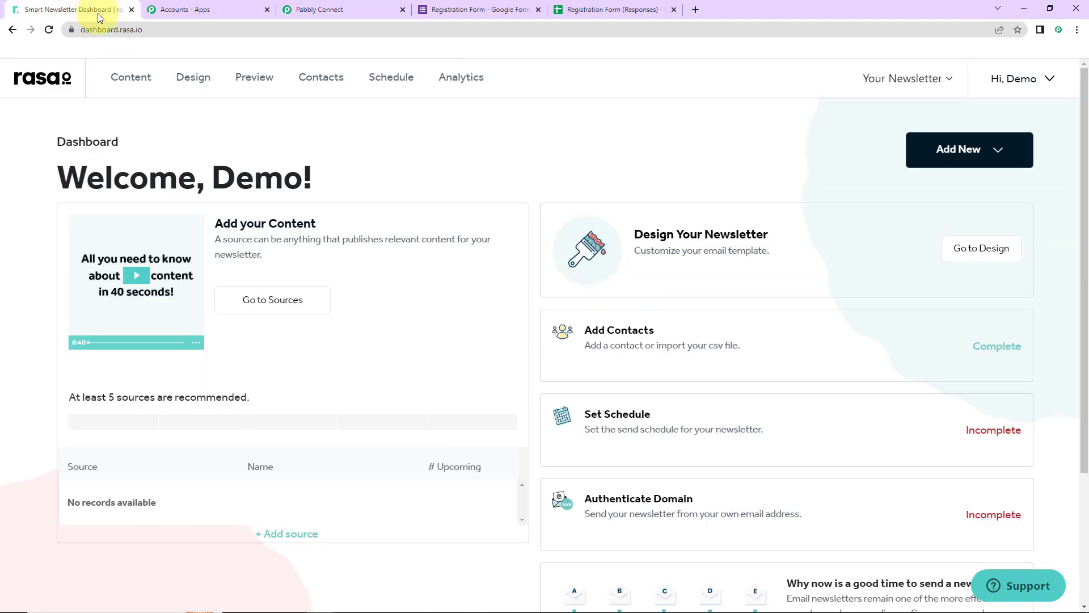
{"action": "left_click", "coordinate": [1031, 81]}
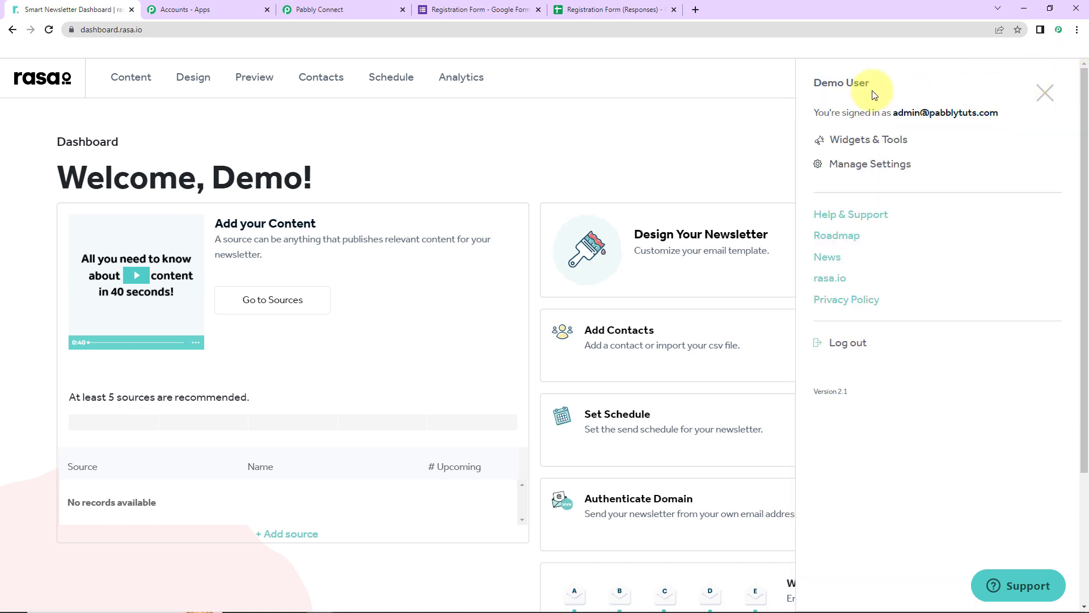
{"action": "left_click", "coordinate": [841, 170]}
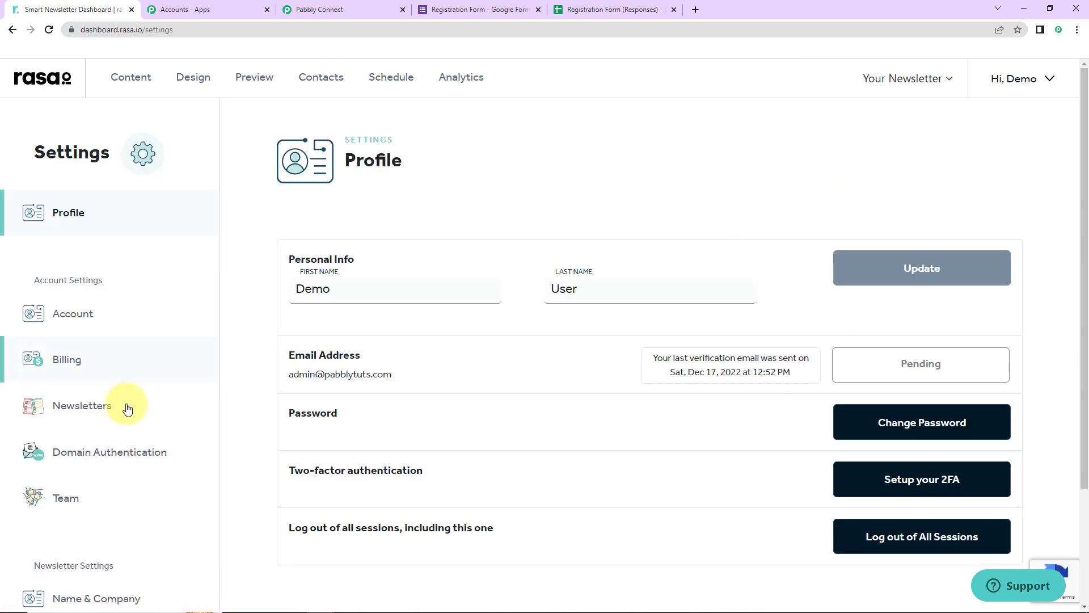
{"action": "scroll", "coordinate": [123, 423], "scroll_direction": "down", "scroll_amount": 2}
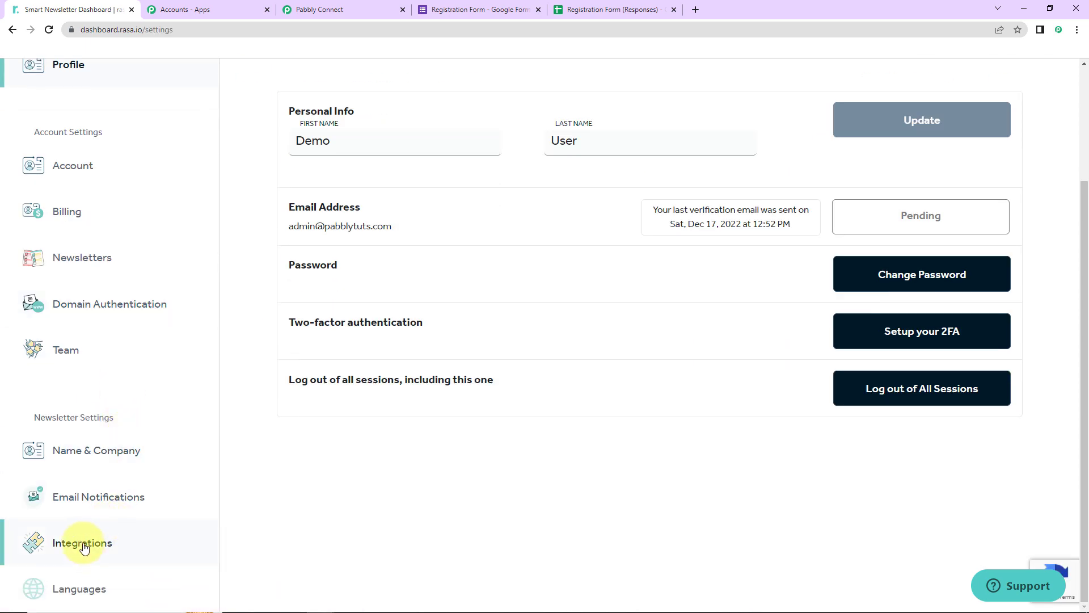
{"action": "left_click", "coordinate": [84, 544]}
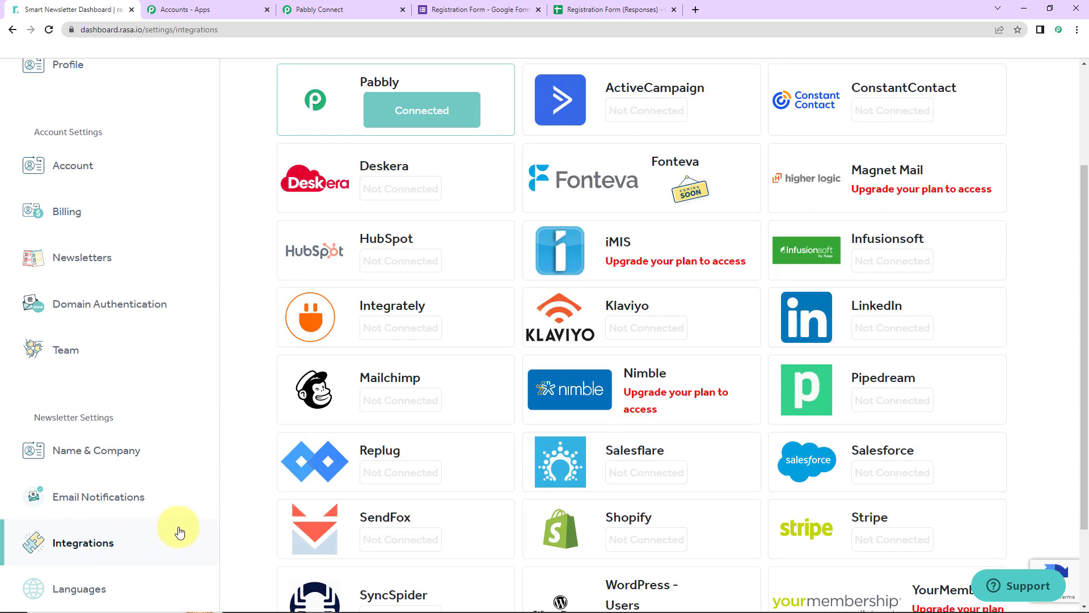
{"action": "scroll", "coordinate": [693, 308], "scroll_direction": "up", "scroll_amount": 3}
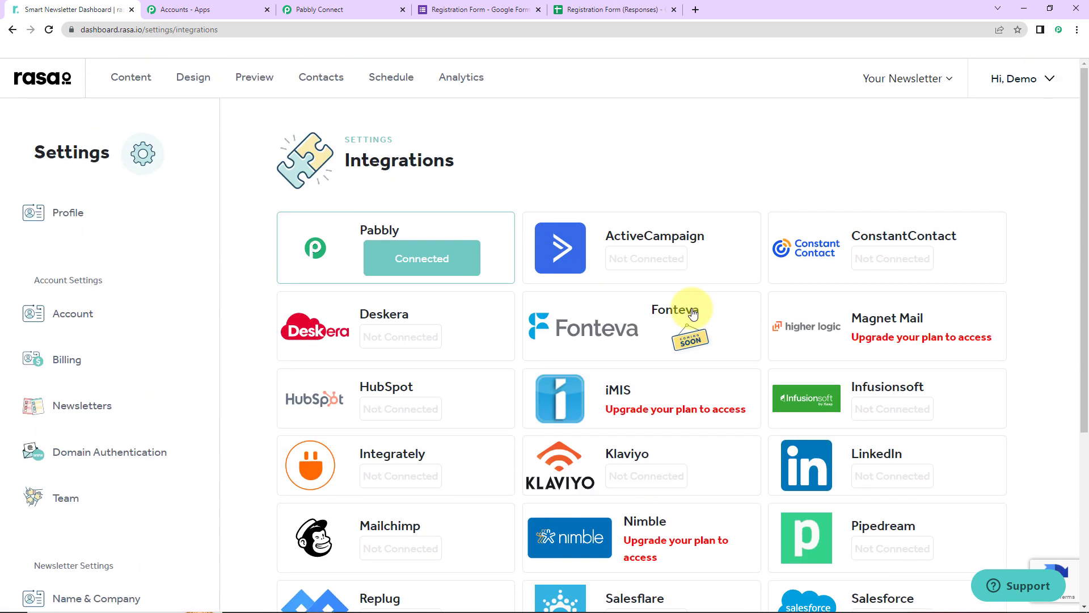
{"action": "scroll", "coordinate": [693, 310], "scroll_direction": "down", "scroll_amount": 5}
{"action": "scroll", "coordinate": [369, 255], "scroll_direction": "up", "scroll_amount": 5}
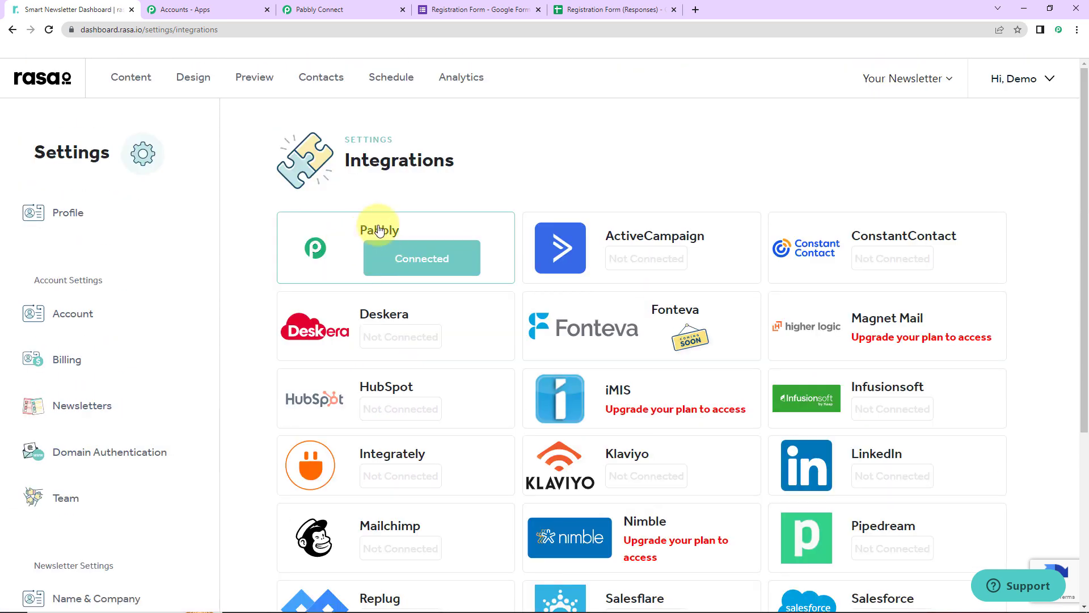
{"action": "left_click", "coordinate": [377, 227]}
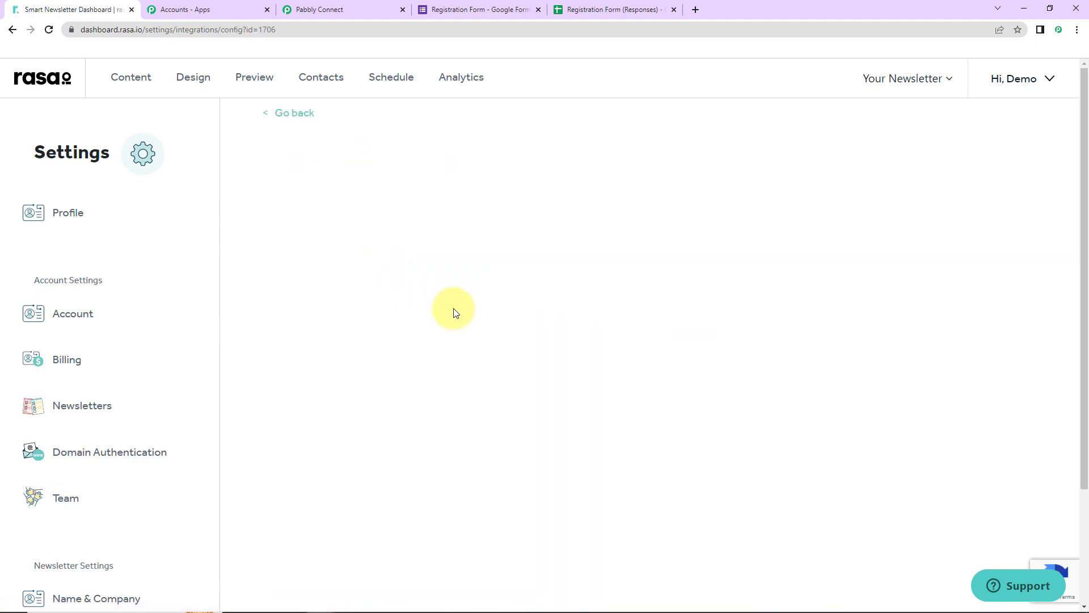
{"action": "scroll", "coordinate": [451, 312], "scroll_direction": "down", "scroll_amount": 3}
{"action": "left_click", "coordinate": [430, 301]}
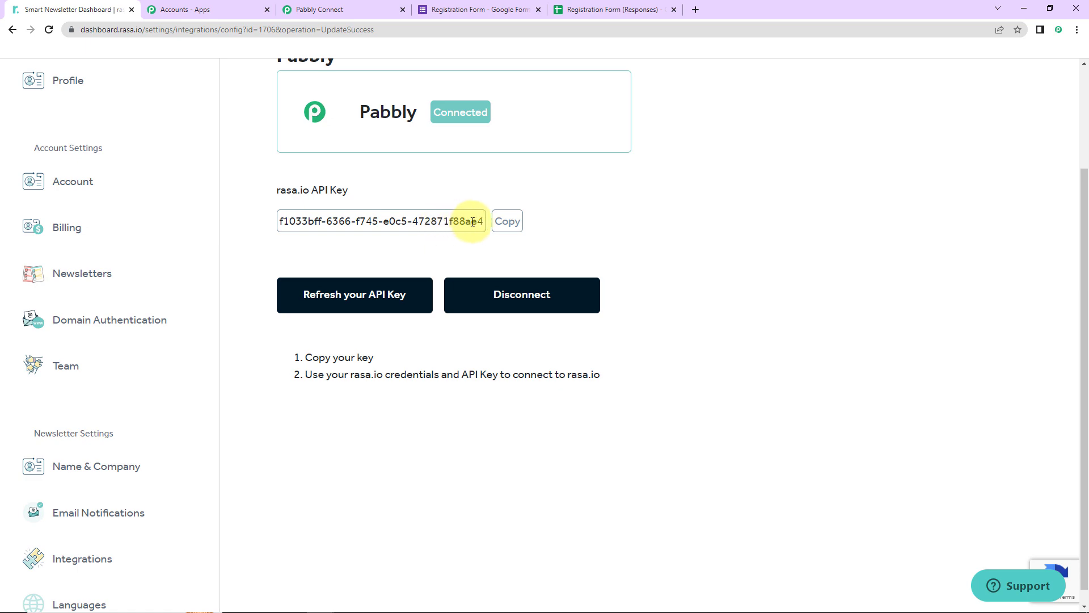
Step: Paste the API key into the connection's Key field and save the new Rasa.io connection
{"action": "left_click", "coordinate": [286, 14]}
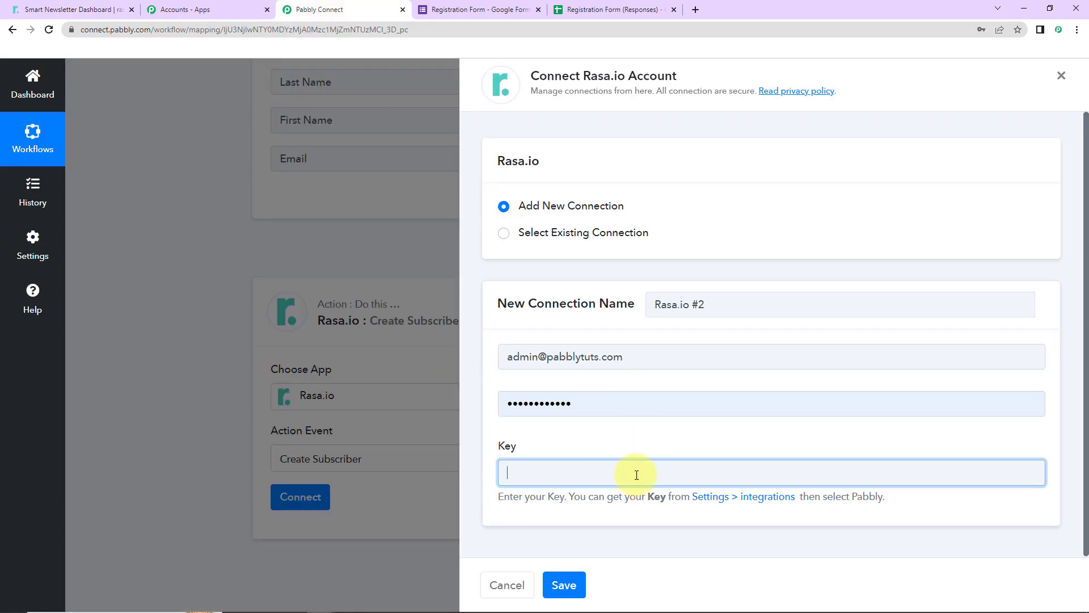
{"action": "key", "text": "ctrl+v"}
{"action": "left_click", "coordinate": [578, 574]}
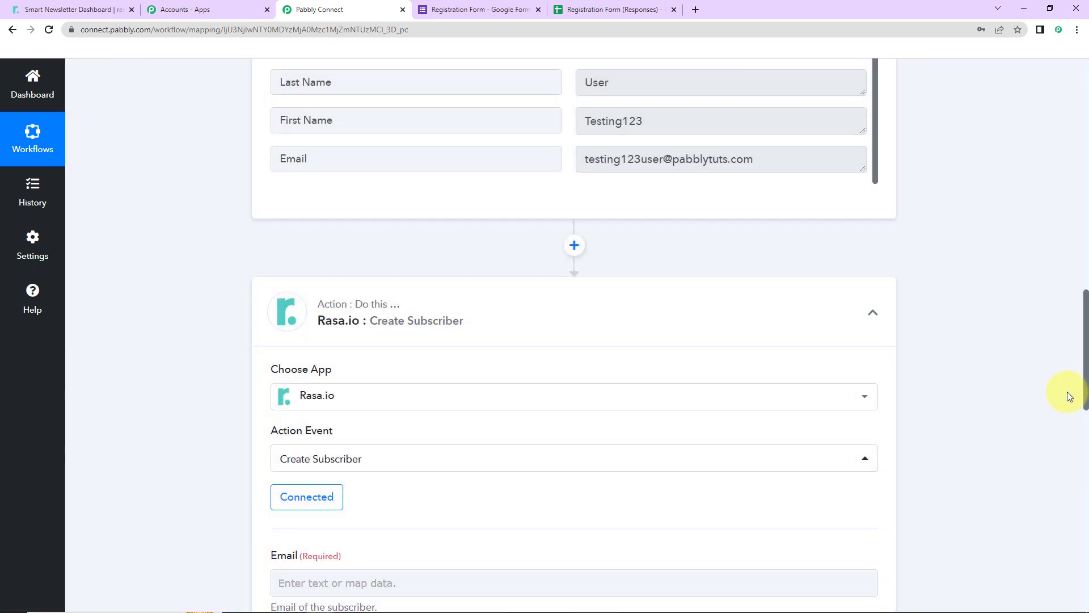
Step: Map the subscriber Email field to the Email value from the Google Forms response
{"action": "scroll", "coordinate": [992, 383], "scroll_direction": "down", "scroll_amount": 7}
{"action": "scroll", "coordinate": [992, 383], "scroll_direction": "up", "scroll_amount": 7}
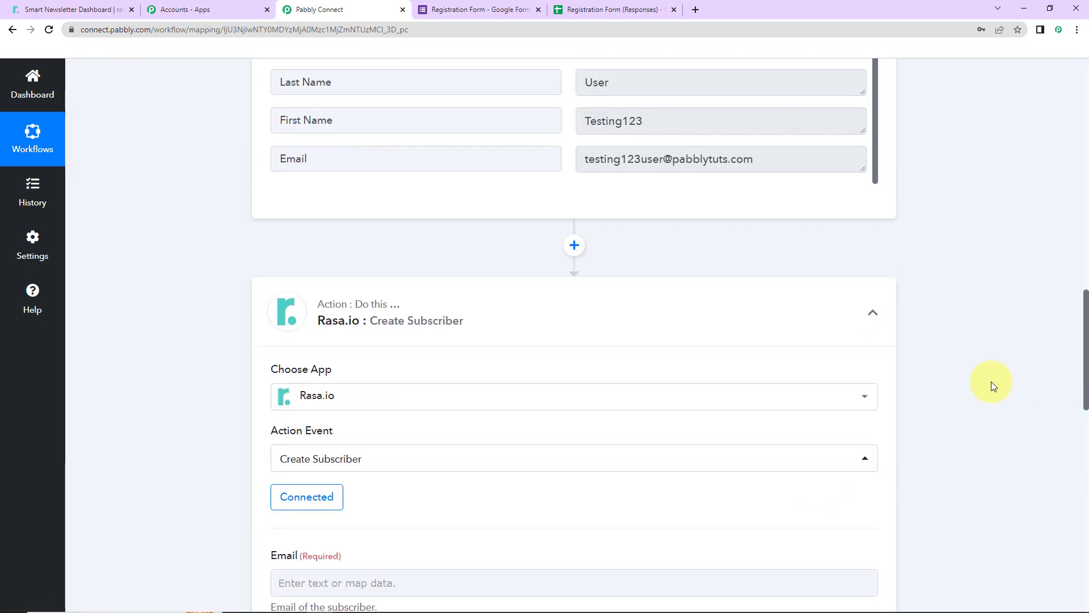
{"action": "scroll", "coordinate": [993, 383], "scroll_direction": "down", "scroll_amount": 3}
{"action": "scroll", "coordinate": [992, 381], "scroll_direction": "down", "scroll_amount": 4}
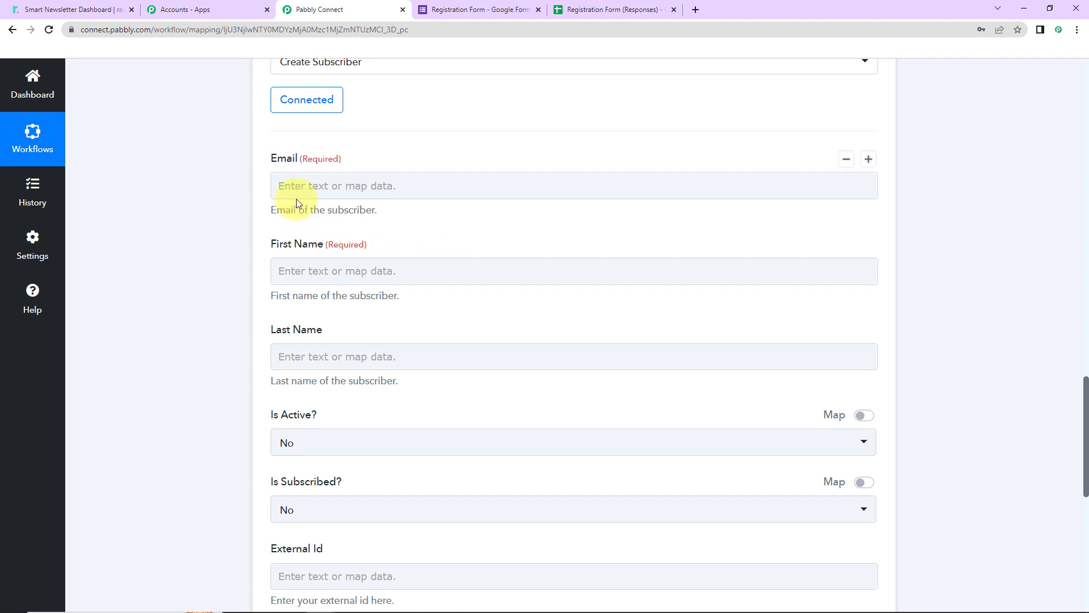
{"action": "left_click", "coordinate": [294, 180]}
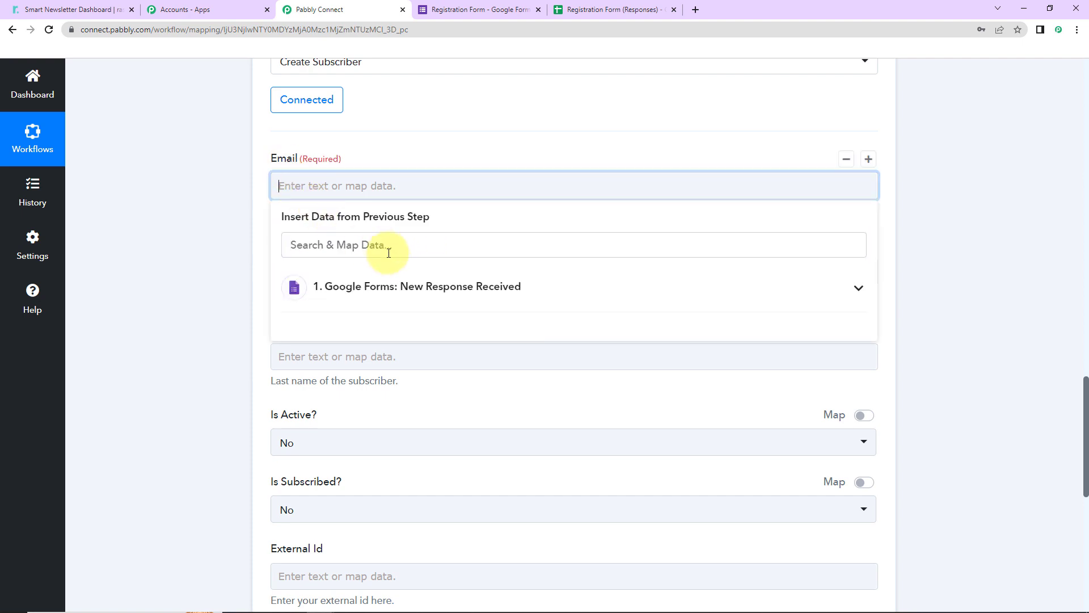
{"action": "left_click", "coordinate": [397, 292]}
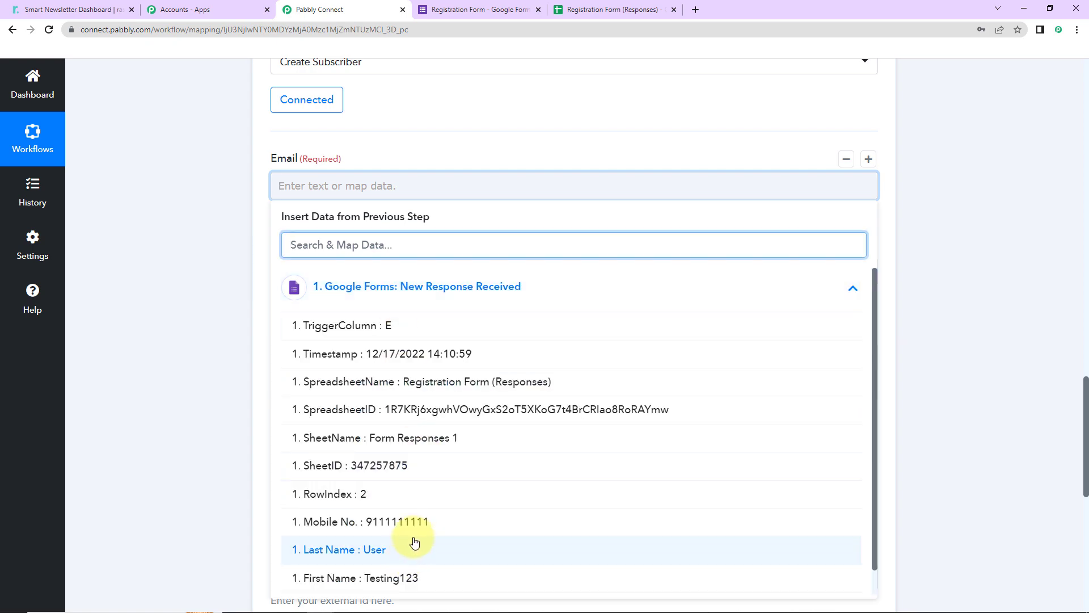
{"action": "scroll", "coordinate": [400, 576], "scroll_direction": "down", "scroll_amount": 2}
{"action": "left_click", "coordinate": [392, 477]}
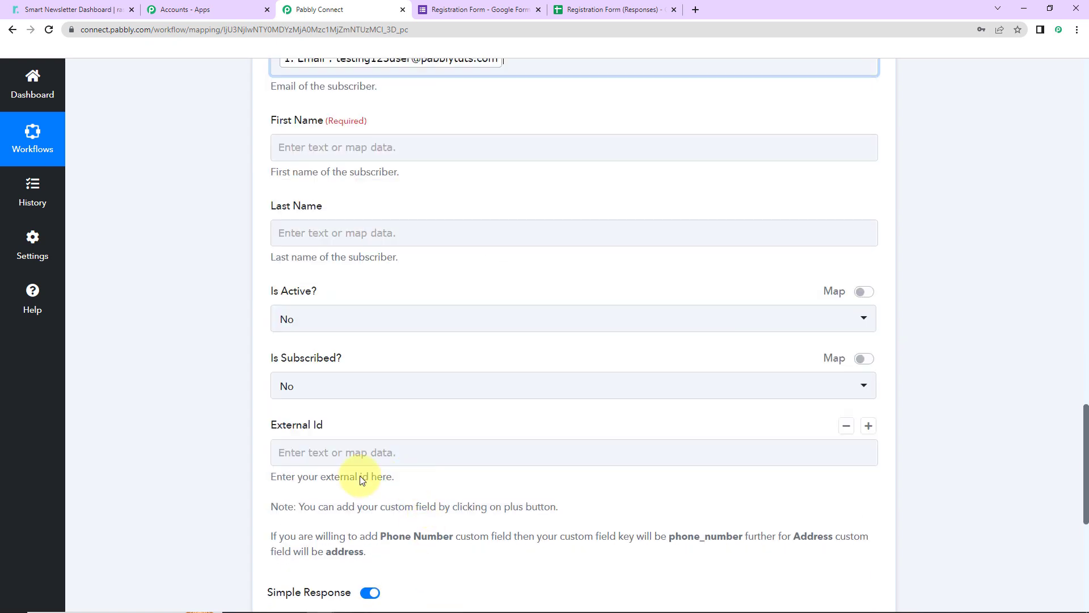
Step: Map the subscriber First Name field to the form response's First Name
{"action": "scroll", "coordinate": [357, 220], "scroll_direction": "up", "scroll_amount": 4}
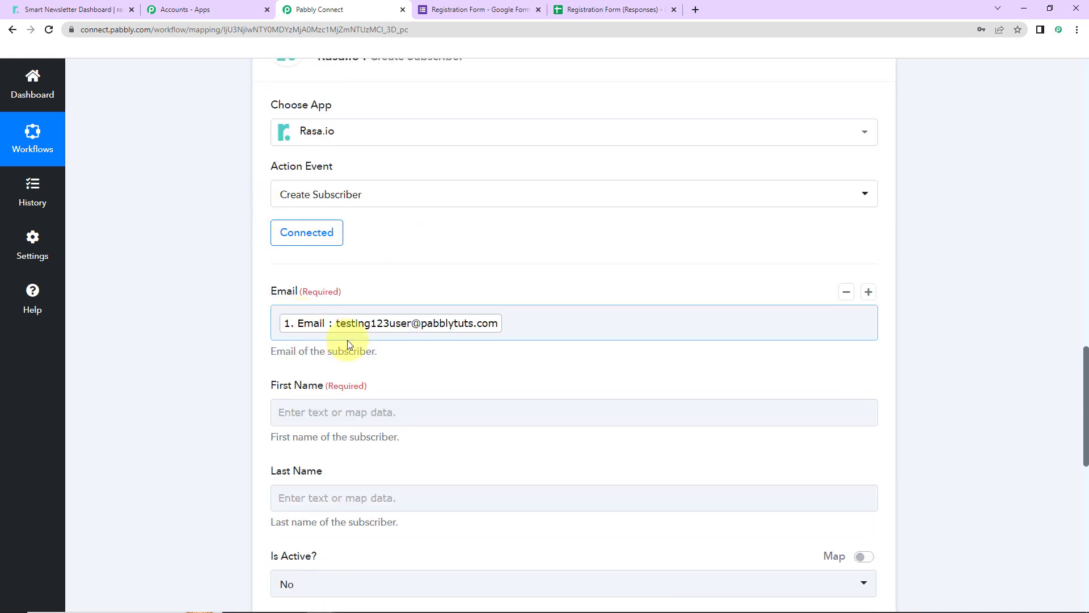
{"action": "scroll", "coordinate": [348, 338], "scroll_direction": "down", "scroll_amount": 6}
{"action": "scroll", "coordinate": [312, 153], "scroll_direction": "up", "scroll_amount": 5}
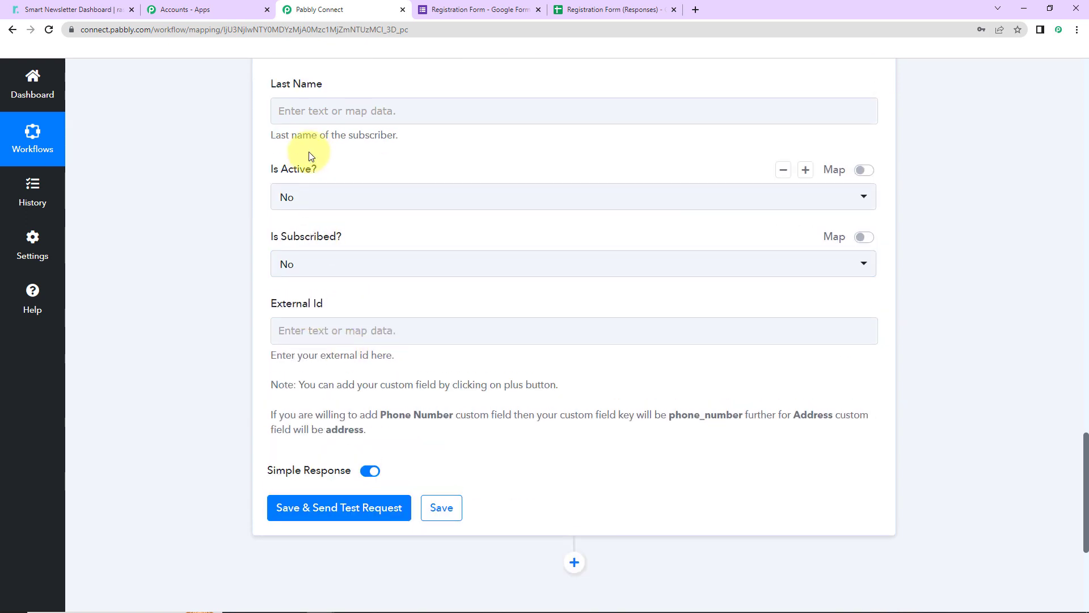
{"action": "left_click", "coordinate": [310, 281]}
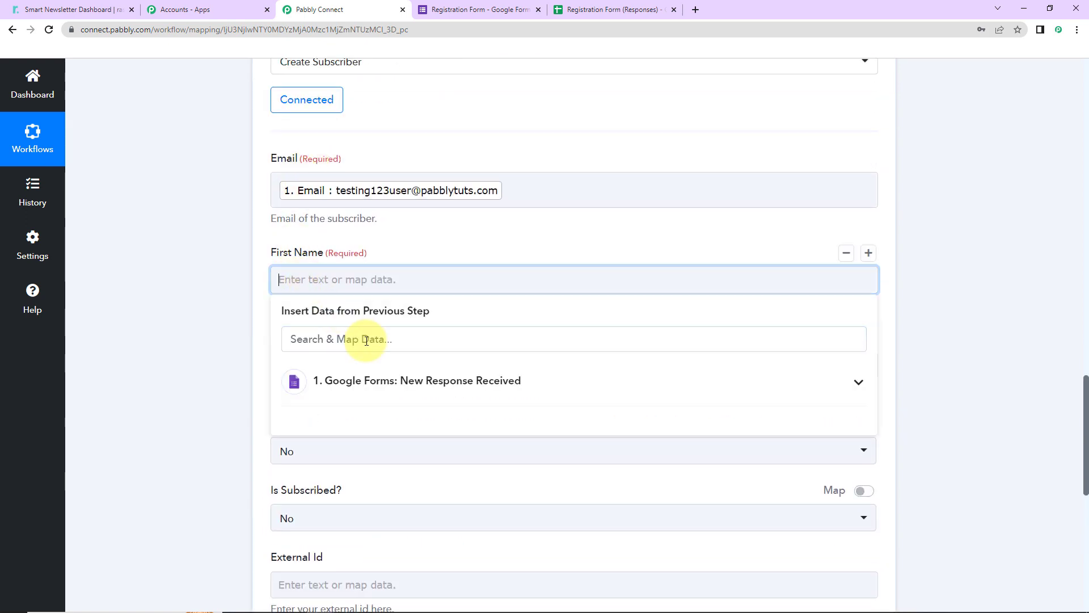
{"action": "left_click", "coordinate": [475, 381]}
{"action": "scroll", "coordinate": [493, 497], "scroll_direction": "down", "scroll_amount": 3}
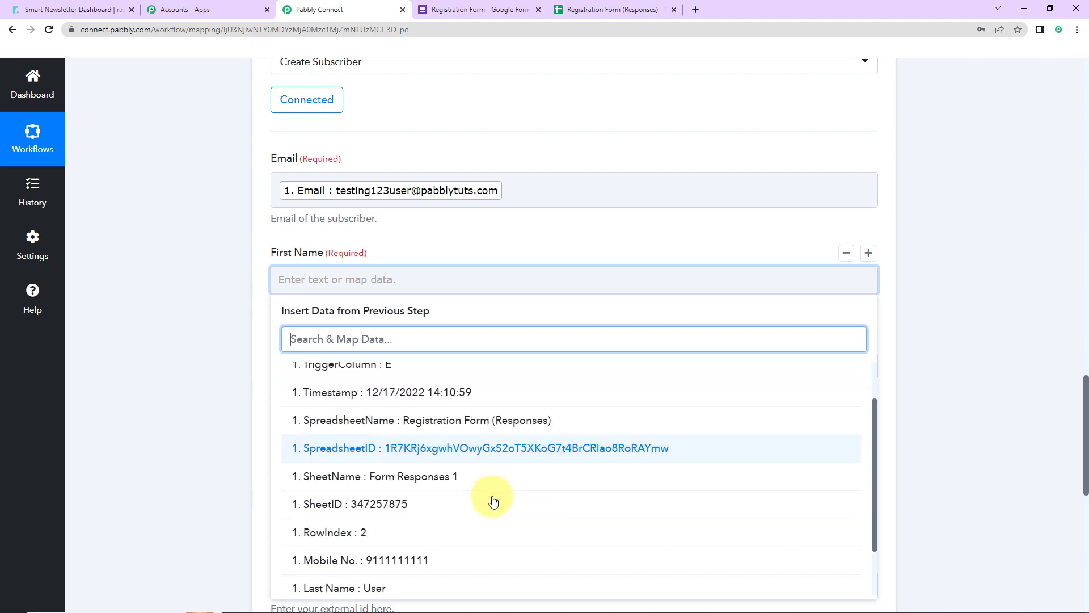
{"action": "left_click", "coordinate": [417, 554]}
{"action": "left_click", "coordinate": [167, 385]}
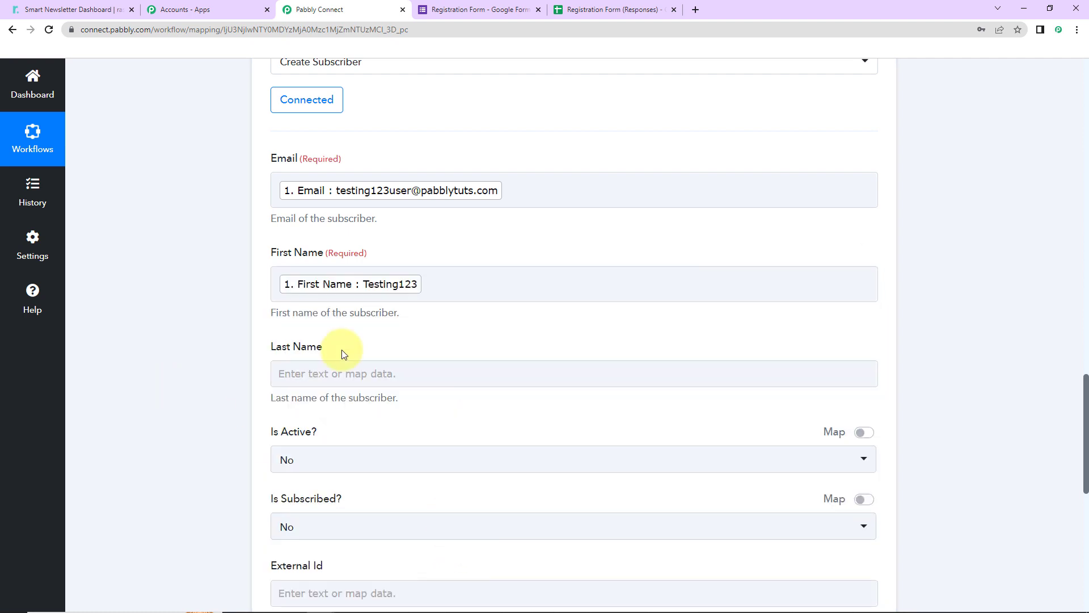
Step: Map the subscriber Last Name field to the form response's Last Name
{"action": "left_click", "coordinate": [342, 373]}
{"action": "left_click", "coordinate": [386, 474]}
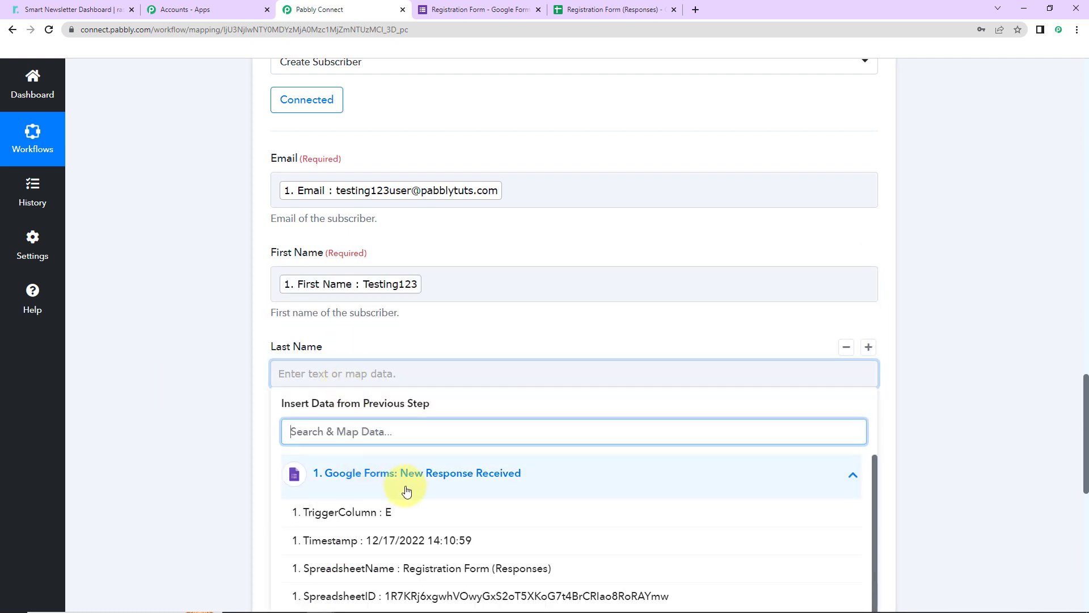
{"action": "scroll", "coordinate": [403, 514], "scroll_direction": "down", "scroll_amount": 5}
{"action": "left_click", "coordinate": [386, 536]}
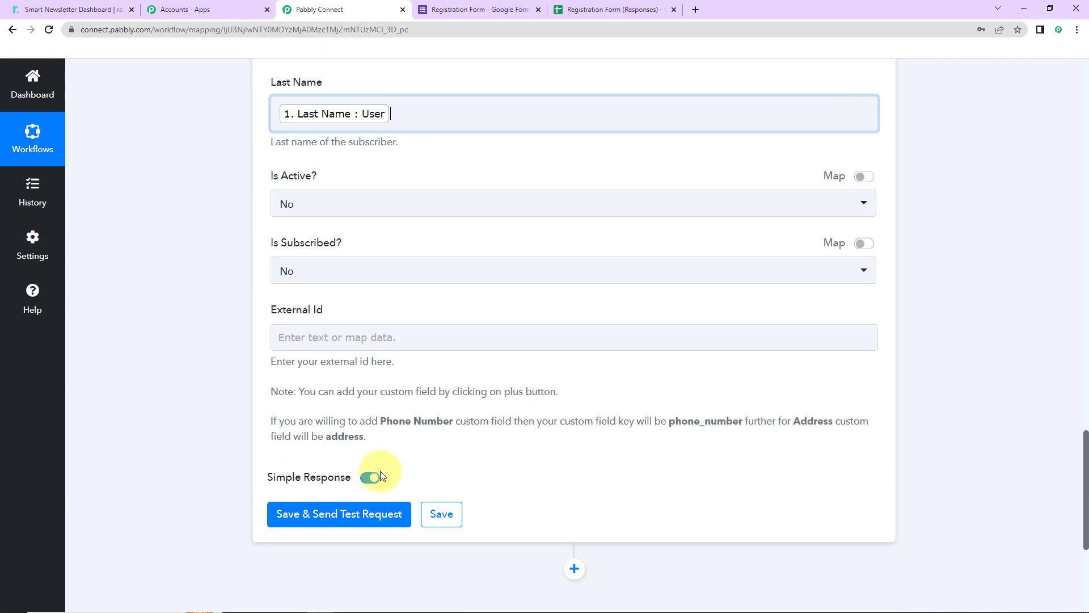
{"action": "left_click", "coordinate": [177, 389]}
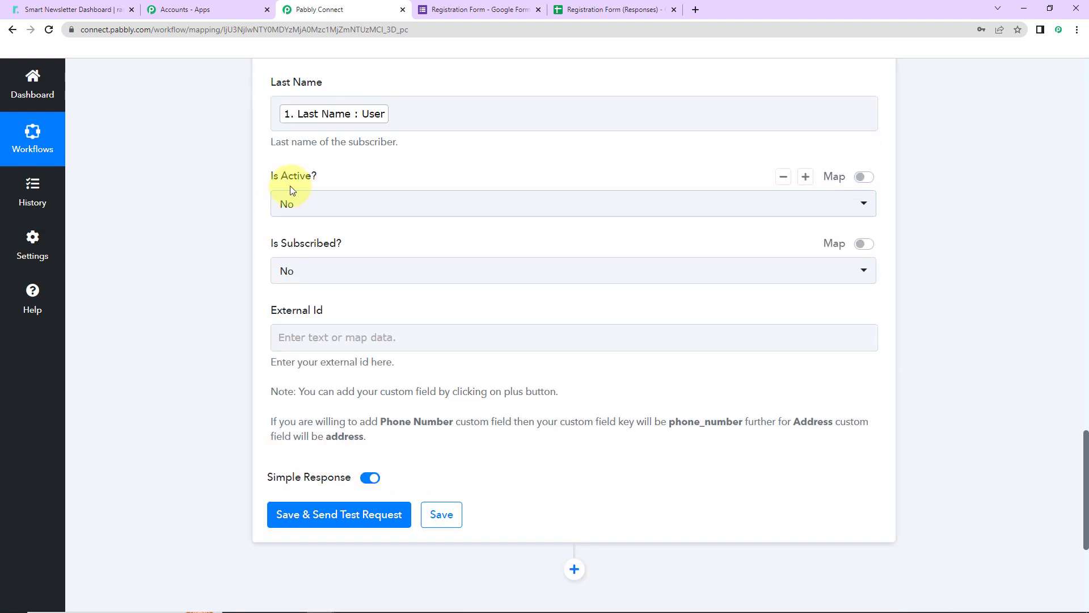
Step: Set both Is Active? and Is Subscribed? to Yes
{"action": "left_click", "coordinate": [327, 203]}
{"action": "left_click", "coordinate": [289, 290]}
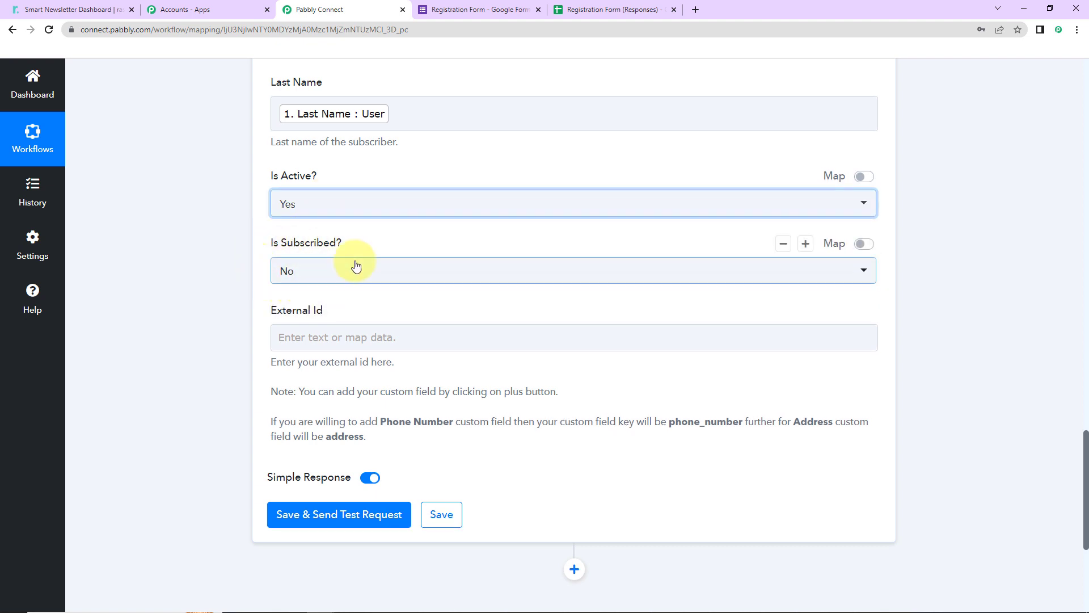
{"action": "left_click", "coordinate": [317, 271]}
{"action": "left_click", "coordinate": [302, 361]}
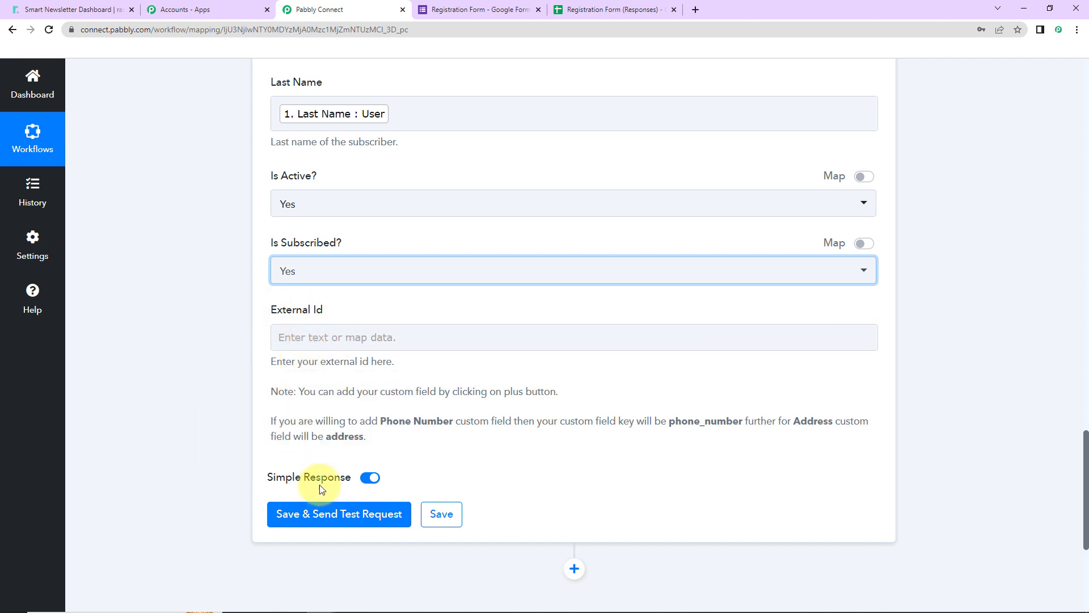
Step: Save the action and send a test request, then review the response received
{"action": "left_click", "coordinate": [295, 523]}
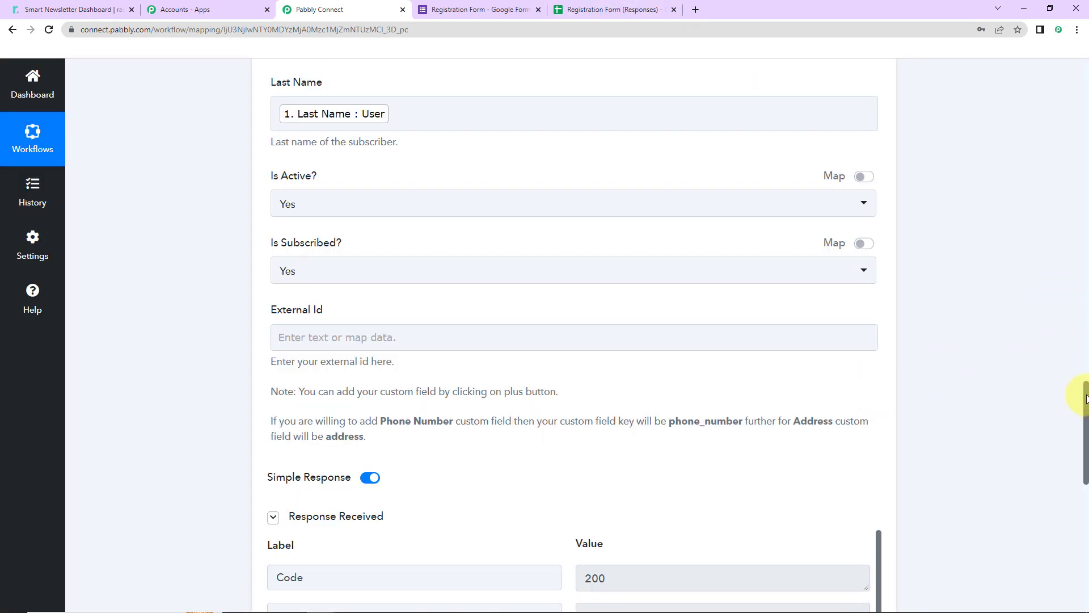
{"action": "left_click_drag", "start_coordinate": [1085, 397], "coordinate": [1086, 474]}
{"action": "left_click_drag", "start_coordinate": [881, 246], "coordinate": [876, 375]}
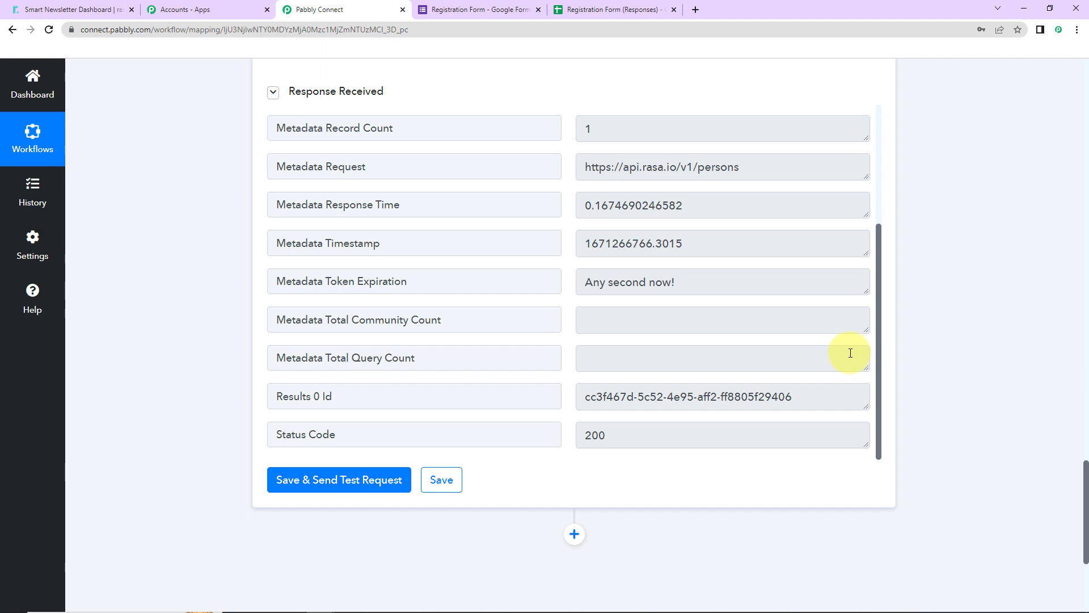
Step: Check the rasa.io contacts list for the subscriber created by the test
{"action": "left_click", "coordinate": [85, 9]}
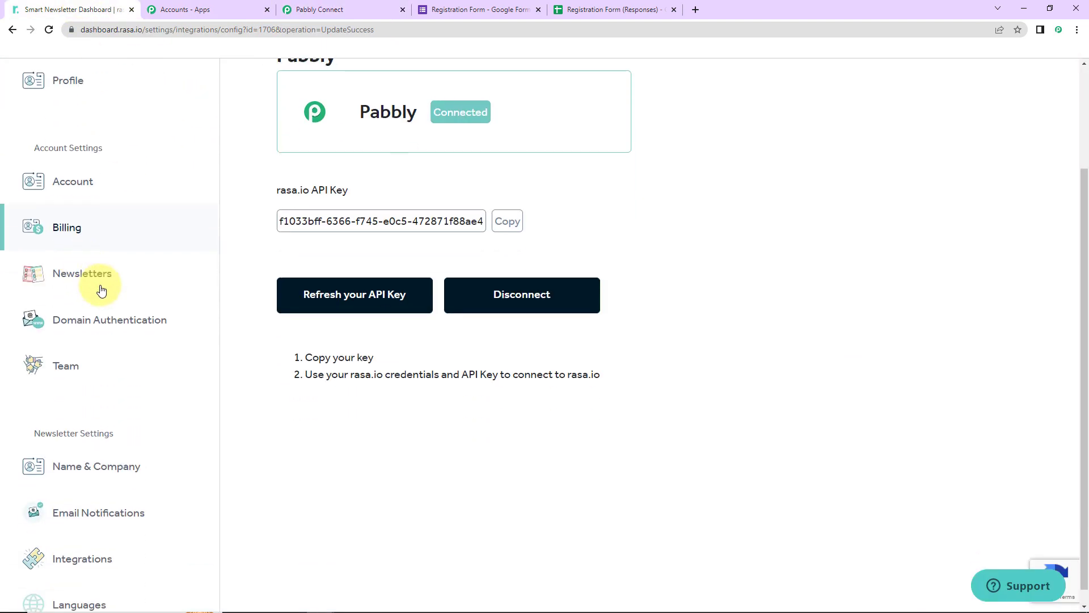
{"action": "scroll", "coordinate": [135, 279], "scroll_direction": "up", "scroll_amount": 3}
{"action": "scroll", "coordinate": [124, 227], "scroll_direction": "up", "scroll_amount": 1}
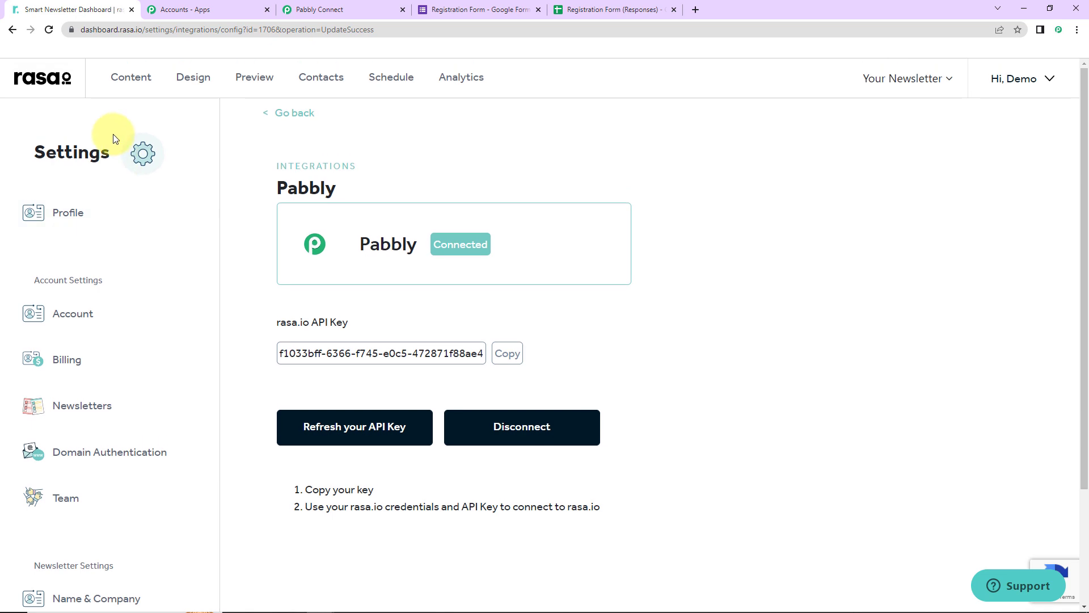
{"action": "left_click", "coordinate": [311, 79]}
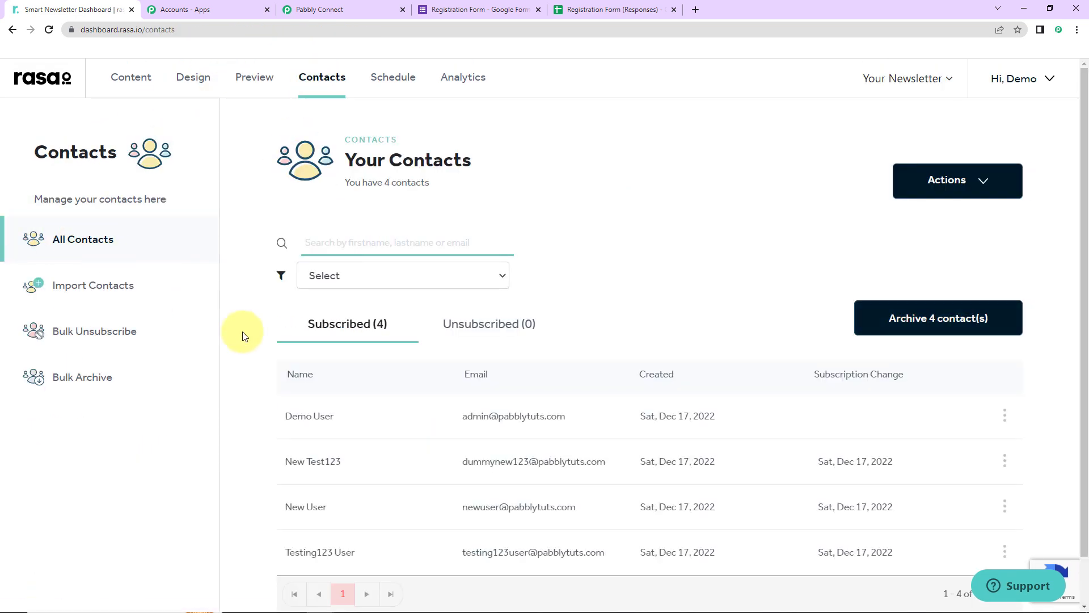
{"action": "scroll", "coordinate": [566, 311], "scroll_direction": "down", "scroll_amount": 1}
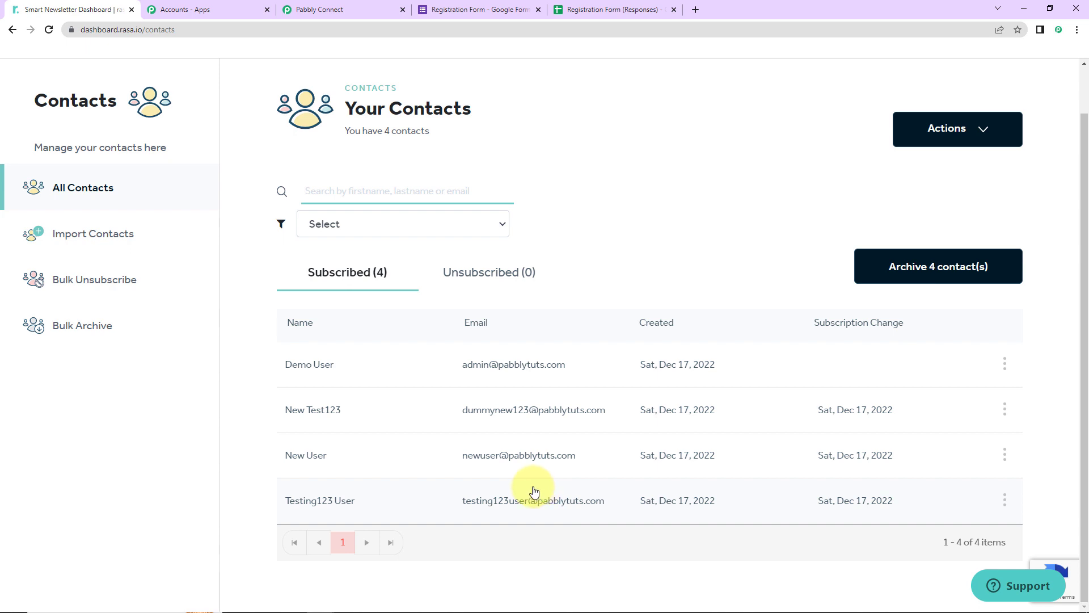
Step: Open the live Registration Form and enter Super12 as First Name and Test3 as Last Name
{"action": "left_click", "coordinate": [493, 13]}
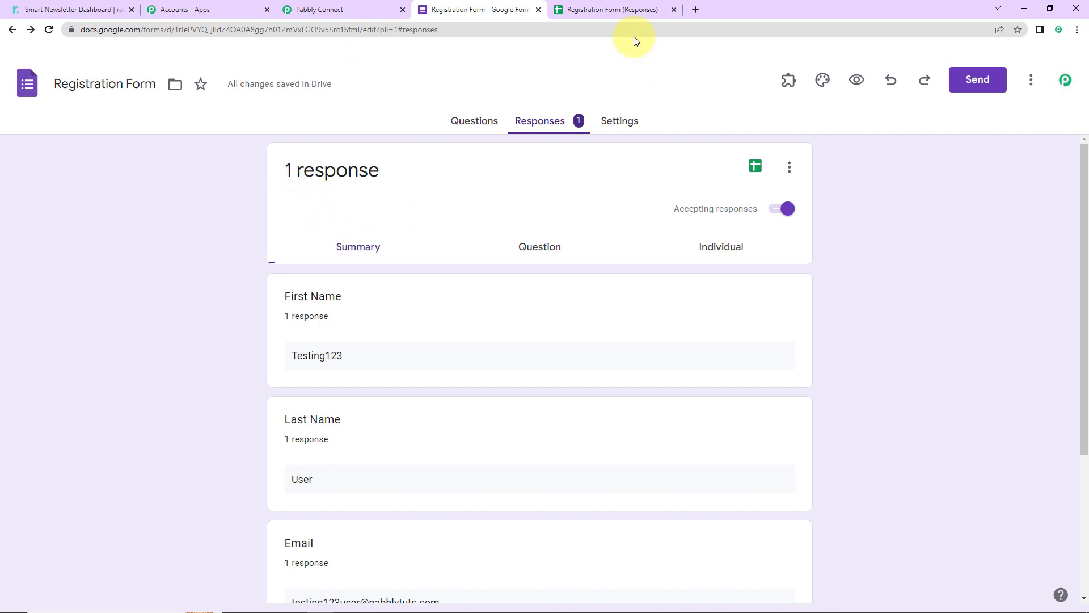
{"action": "left_click", "coordinate": [857, 81]}
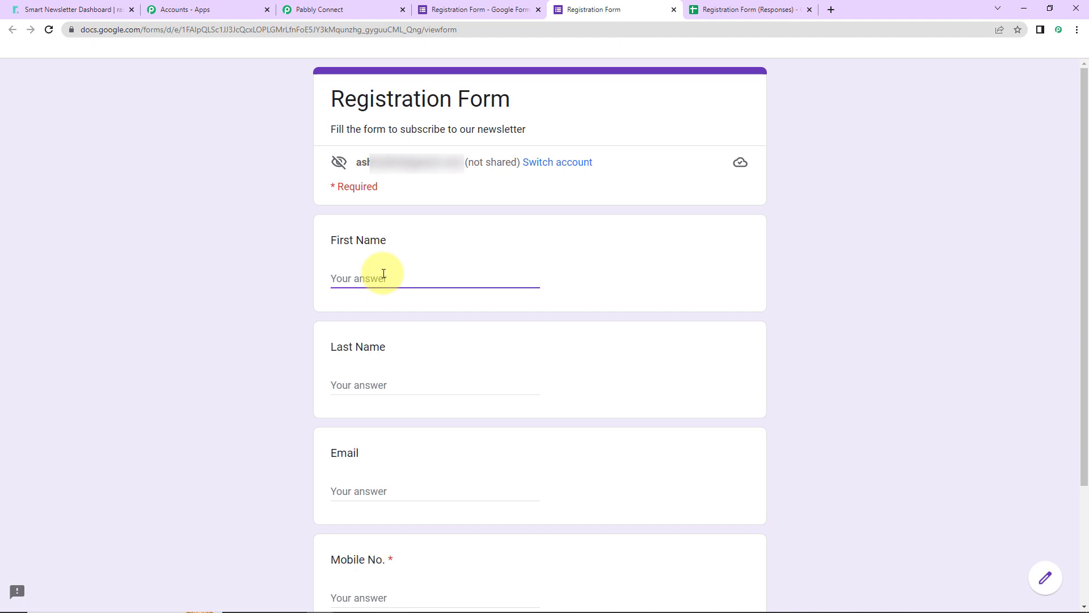
{"action": "left_click", "coordinate": [412, 277]}
{"action": "type", "text": "Super12"}
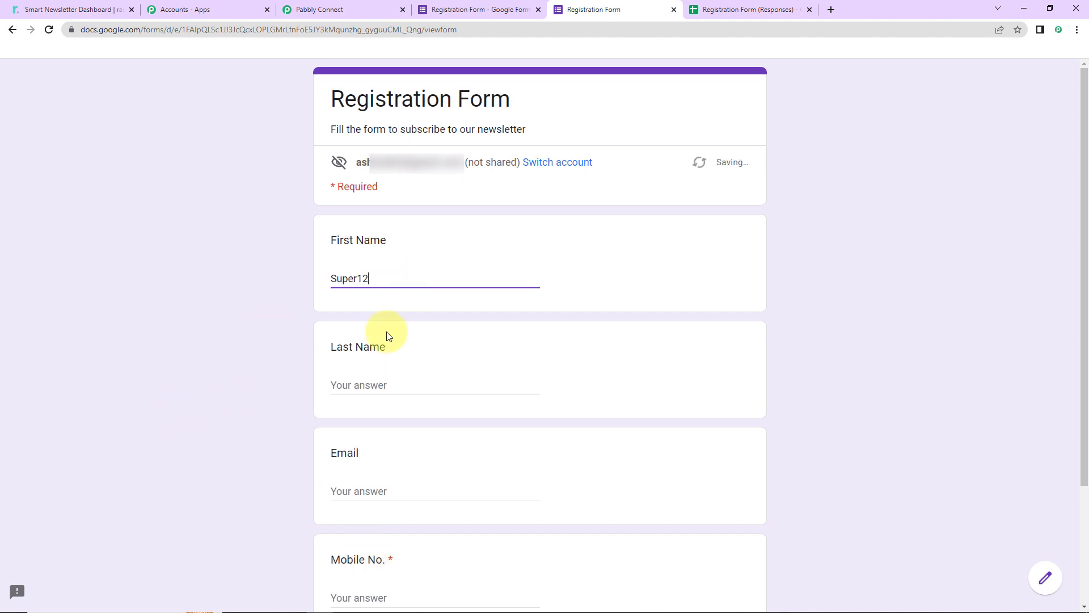
{"action": "left_click", "coordinate": [403, 376]}
{"action": "left_click", "coordinate": [409, 390]}
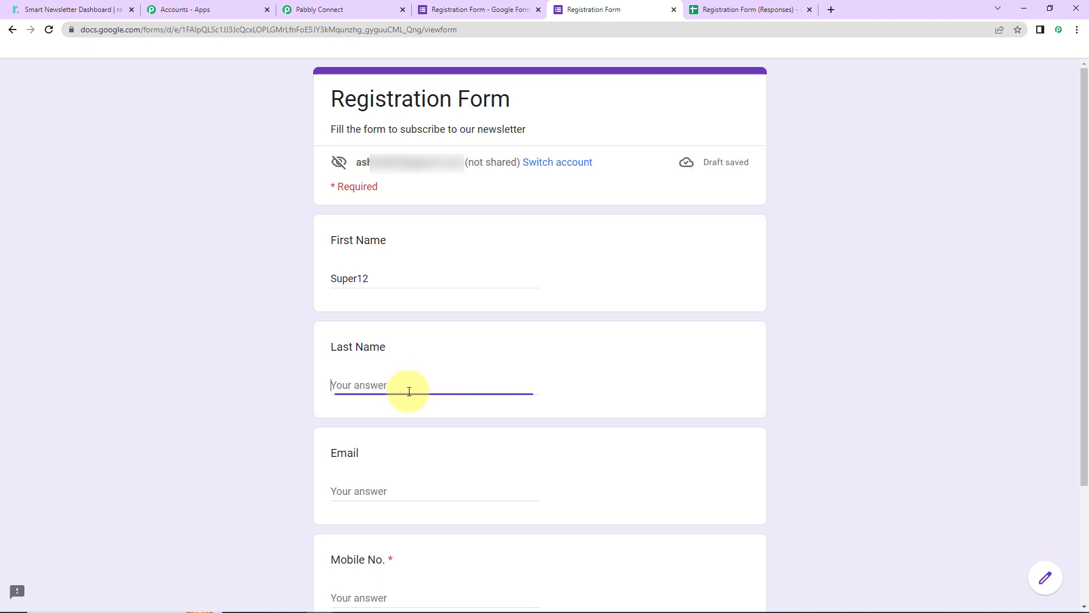
{"action": "type", "text": "Test3"}
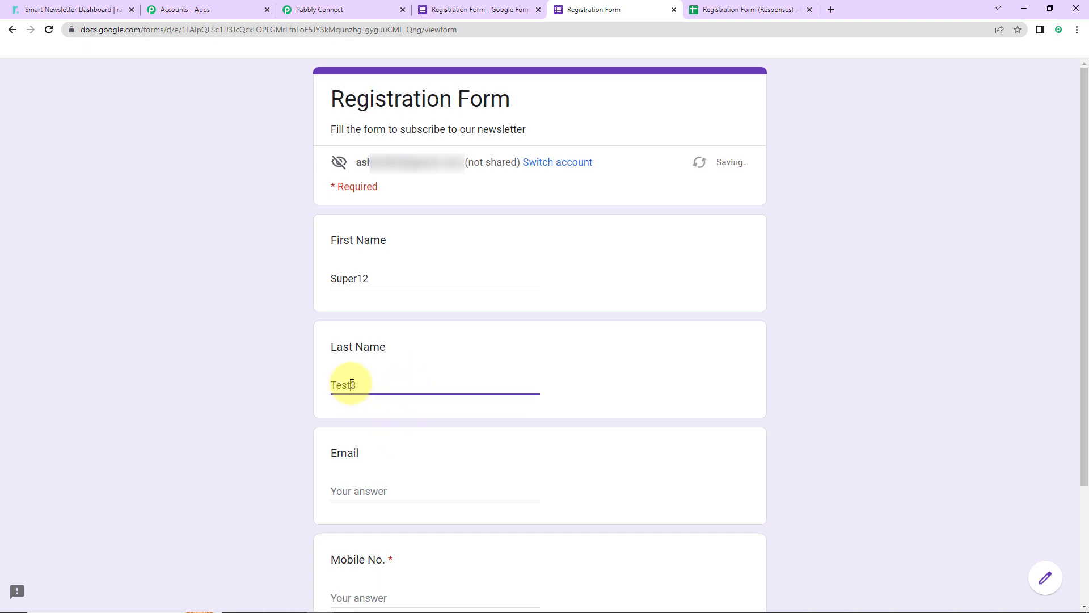
Step: Fill in the test subscriber's email address and mobile number, then submit the form
{"action": "left_click", "coordinate": [311, 404]}
{"action": "scroll", "coordinate": [311, 404], "scroll_direction": "down", "scroll_amount": 3}
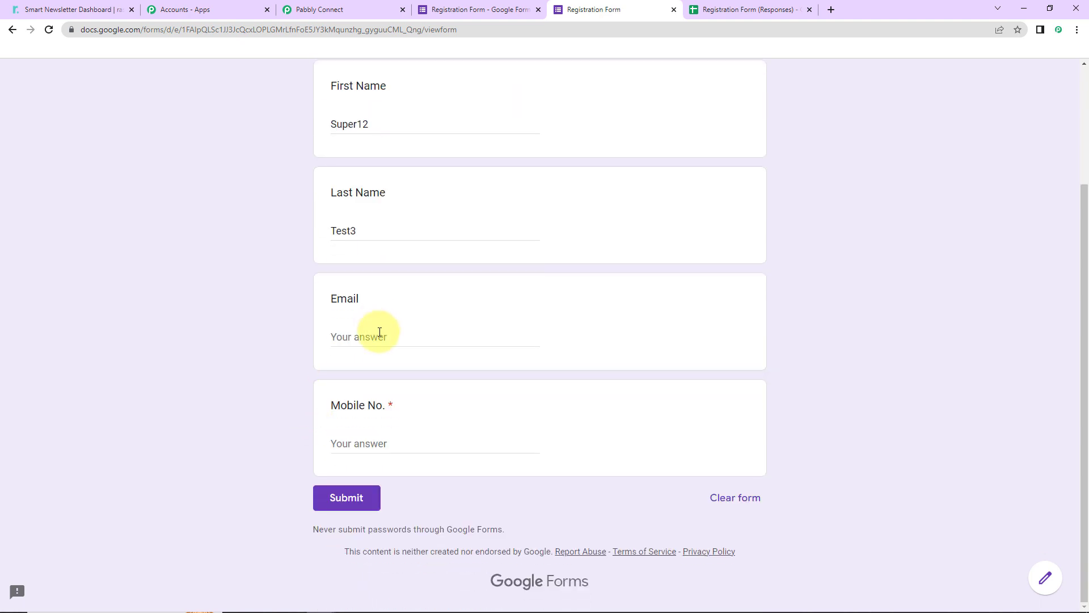
{"action": "left_click", "coordinate": [379, 332]}
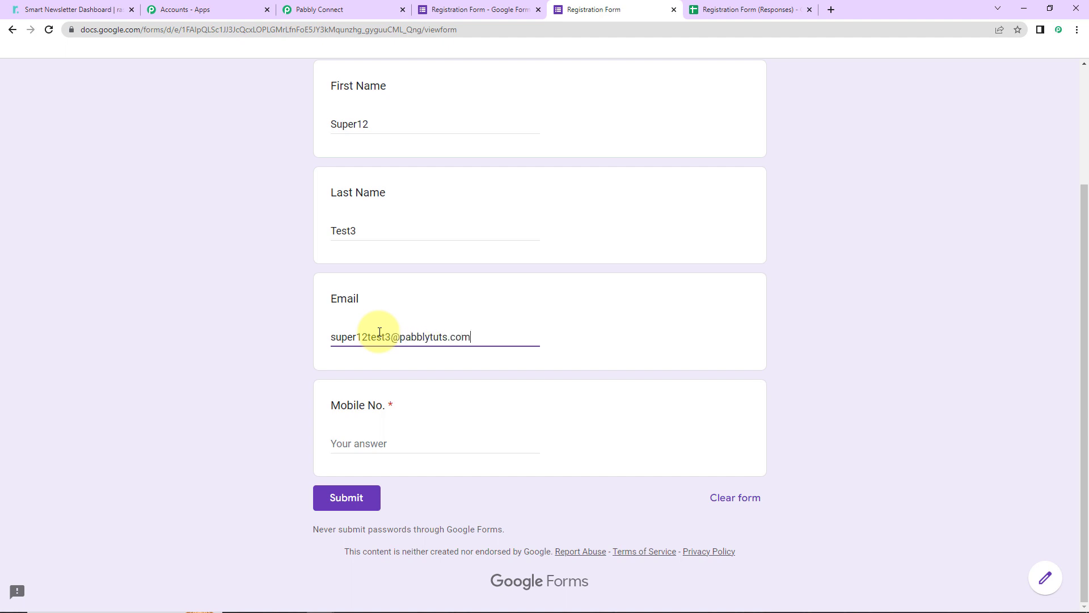
{"action": "left_click", "coordinate": [376, 443]}
{"action": "type", "text": "91111111111"}
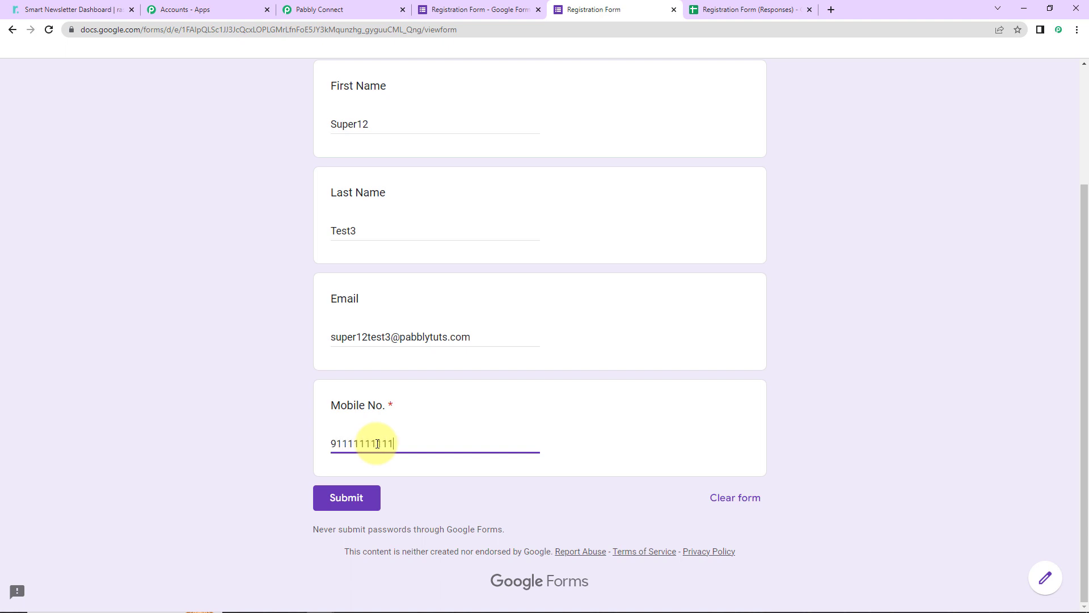
{"action": "left_click", "coordinate": [347, 501]}
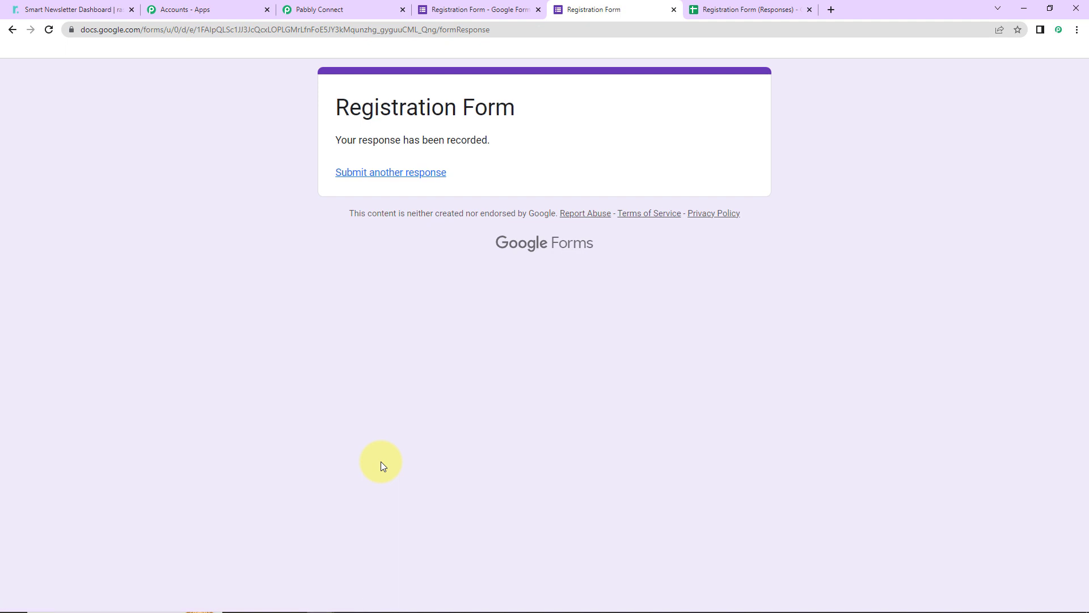
Step: Reload the rasa.io contacts list and check it for the subscriber from the form submission
{"action": "left_click", "coordinate": [88, 11]}
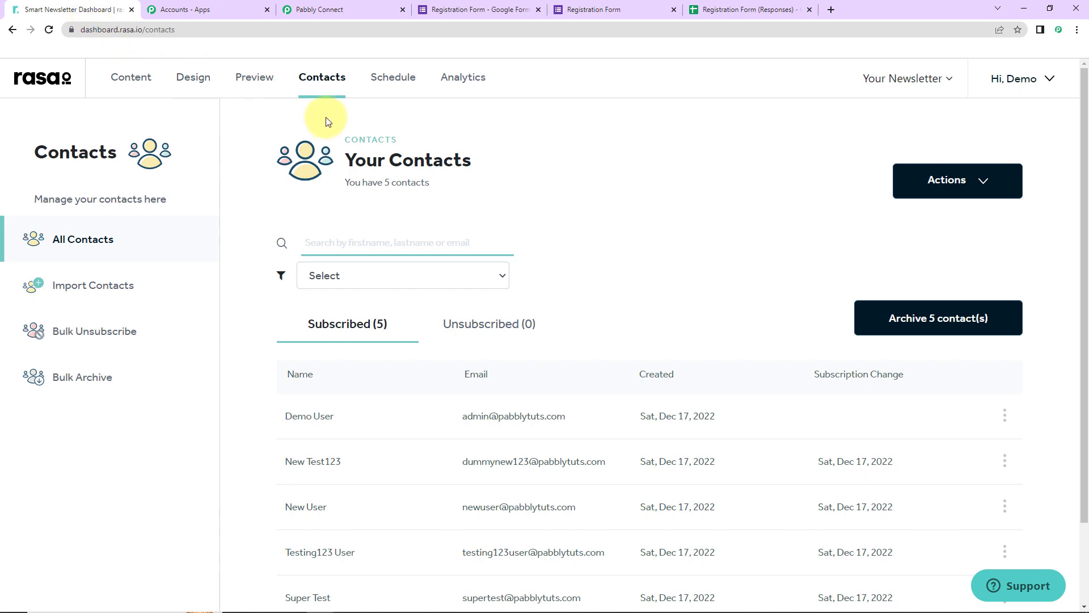
{"action": "left_click", "coordinate": [49, 30]}
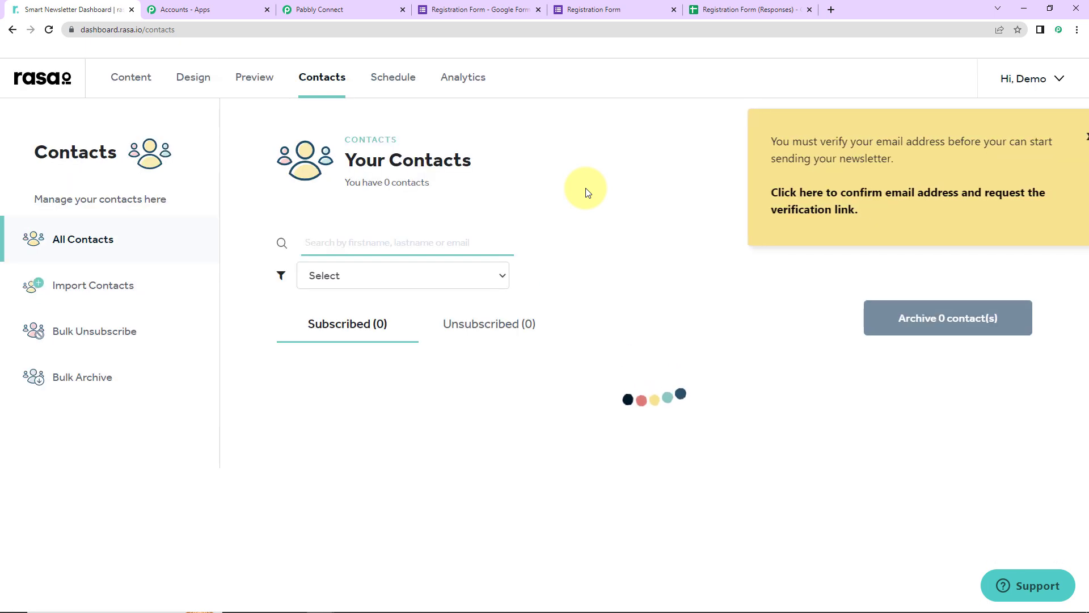
{"action": "scroll", "coordinate": [587, 193], "scroll_direction": "down", "scroll_amount": 2}
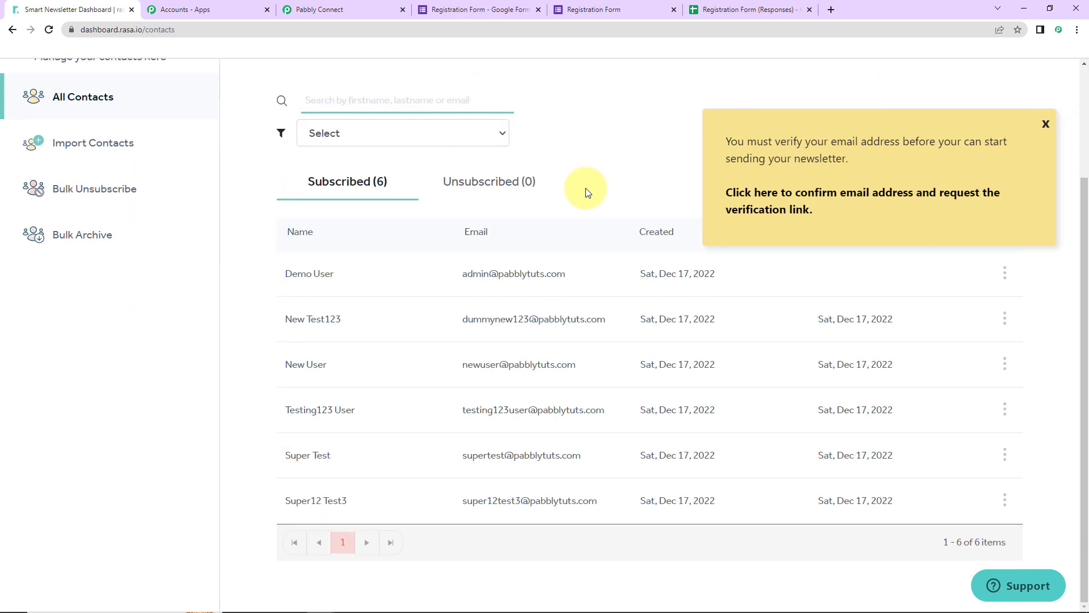
{"action": "left_click", "coordinate": [1045, 124]}
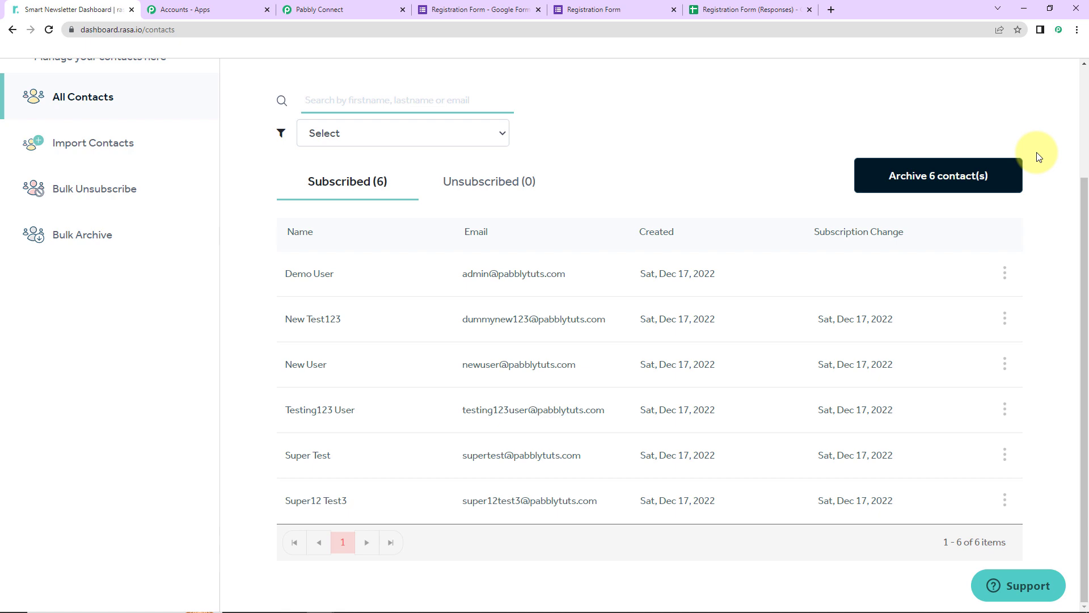
Step: Return to the workflow and collapse both the Google Forms trigger and the Rasa.io action steps
{"action": "left_click", "coordinate": [345, 13]}
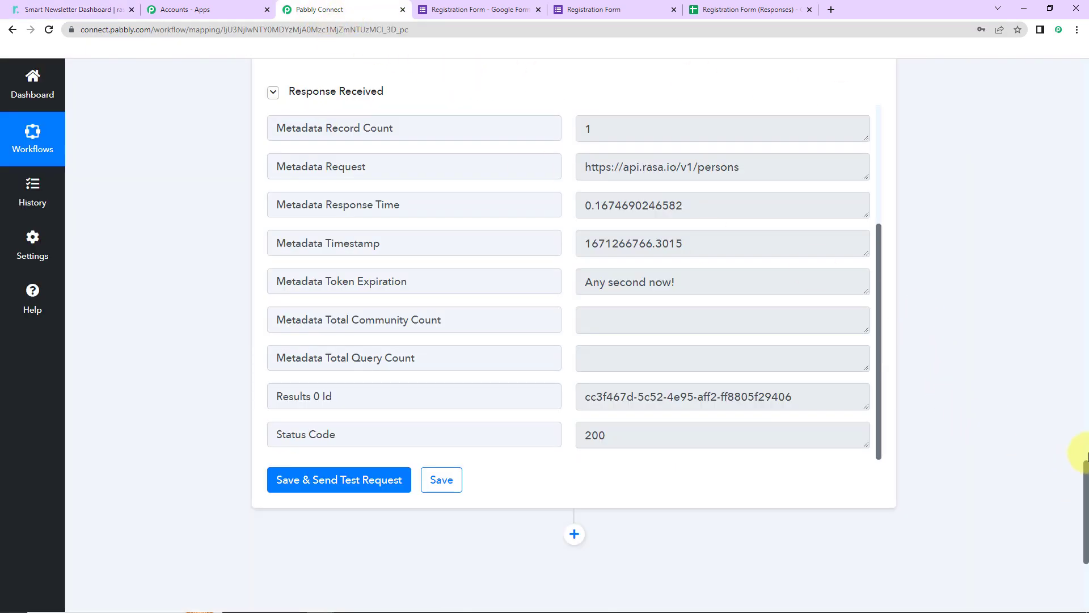
{"action": "left_click_drag", "start_coordinate": [1084, 477], "coordinate": [1050, 109]}
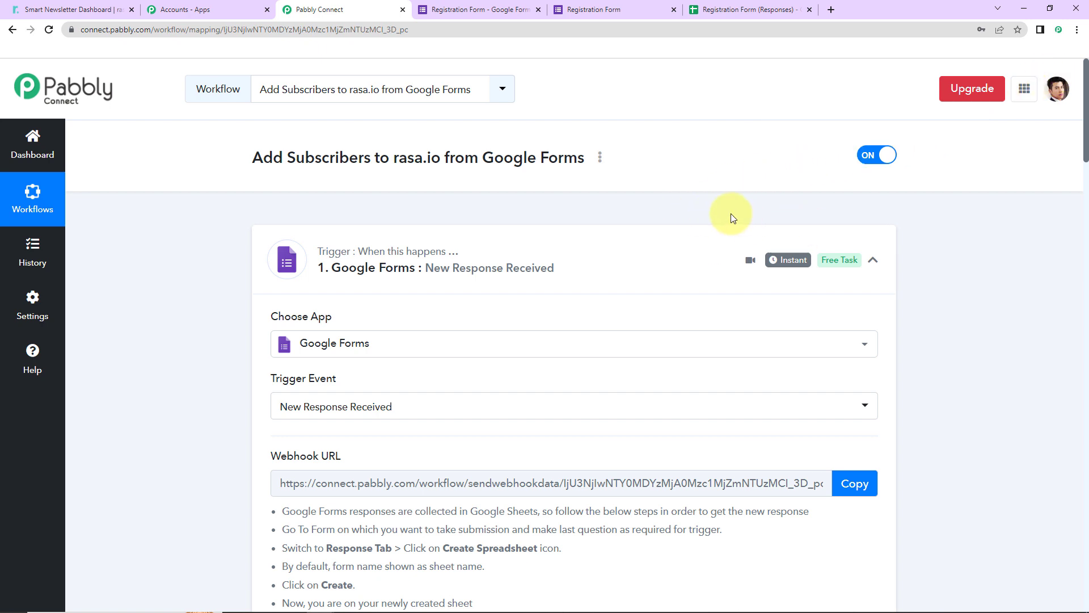
{"action": "left_click", "coordinate": [874, 261]}
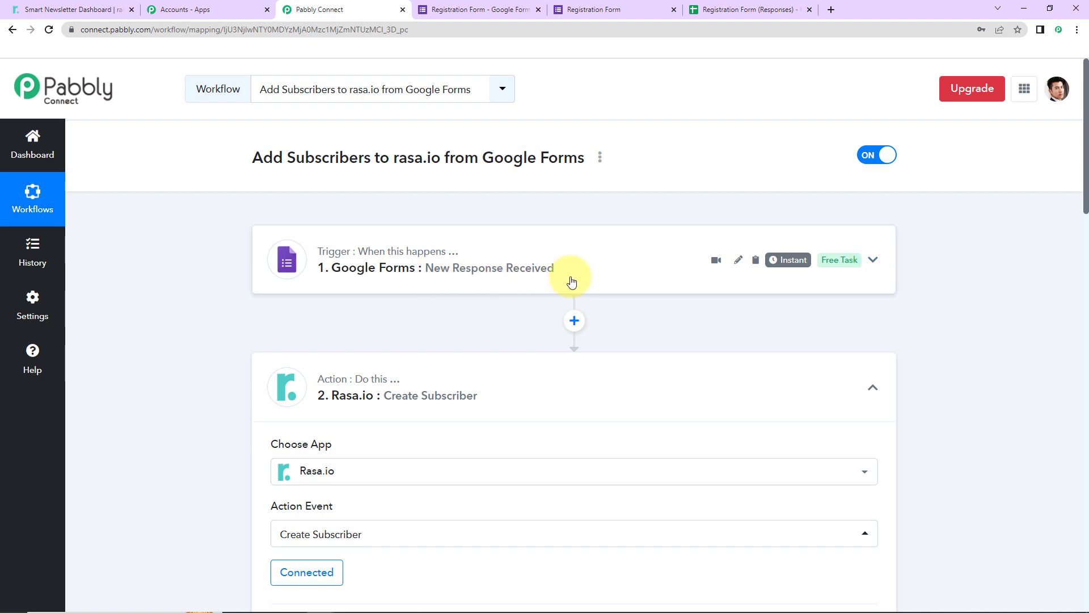
{"action": "left_click", "coordinate": [873, 388]}
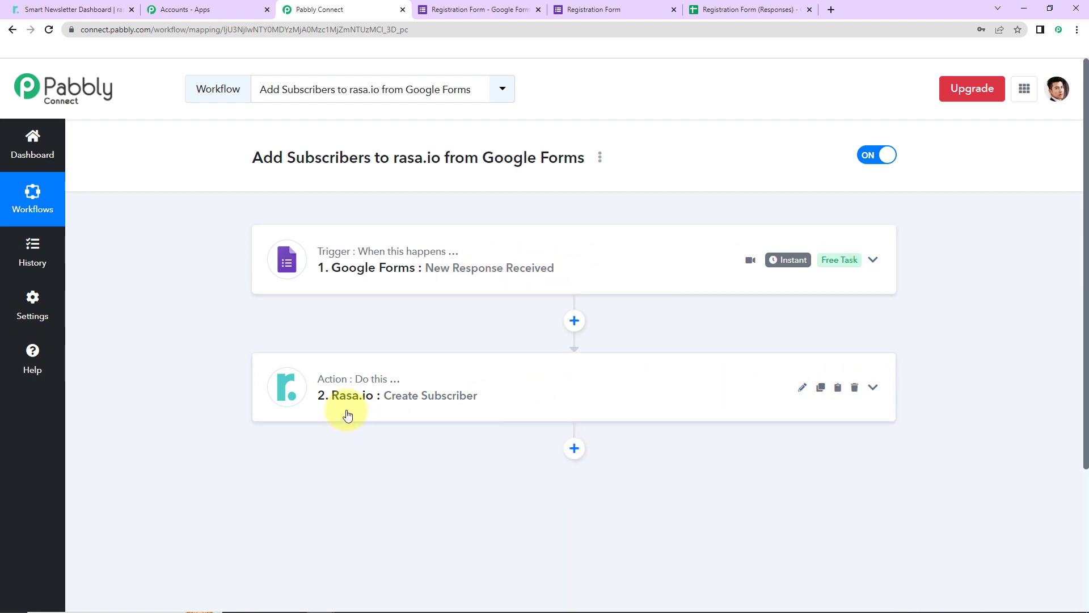